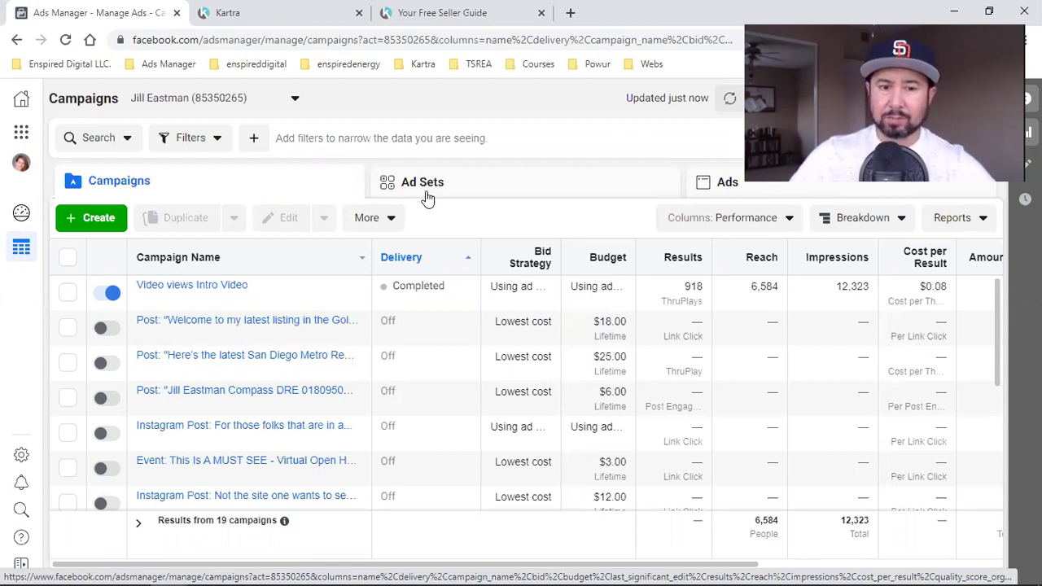
- Switch from Ads Manager to the Your Free Seller Guide landing page tab, via the Kartra pages list
left_click(428, 9)
left_click(339, 8)
left_click(428, 10)
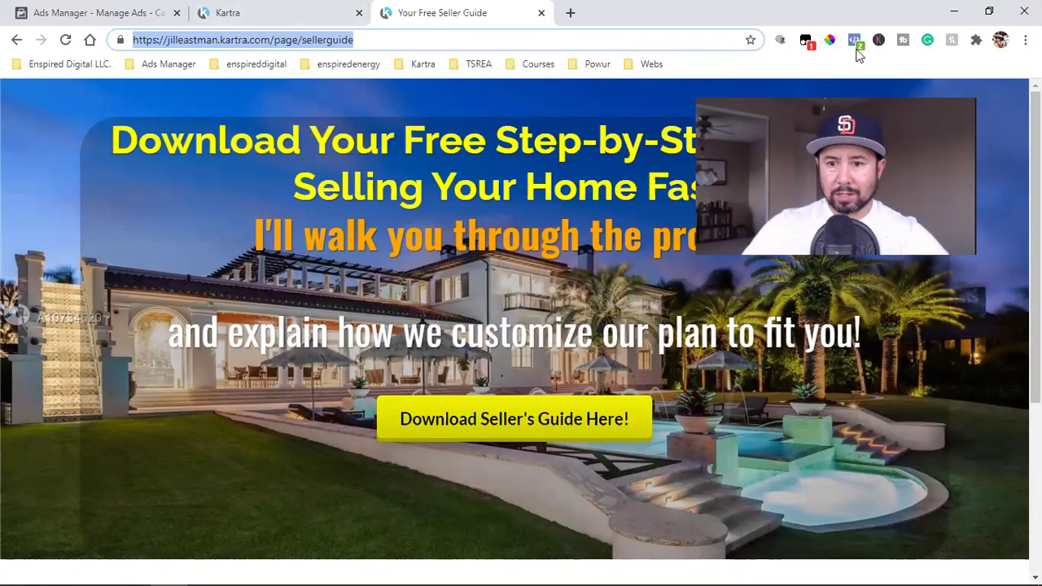
- Verify with Pixel Helper that the seller guide page fires one PageView pixel, then return to Ads Manager
left_click(854, 41)
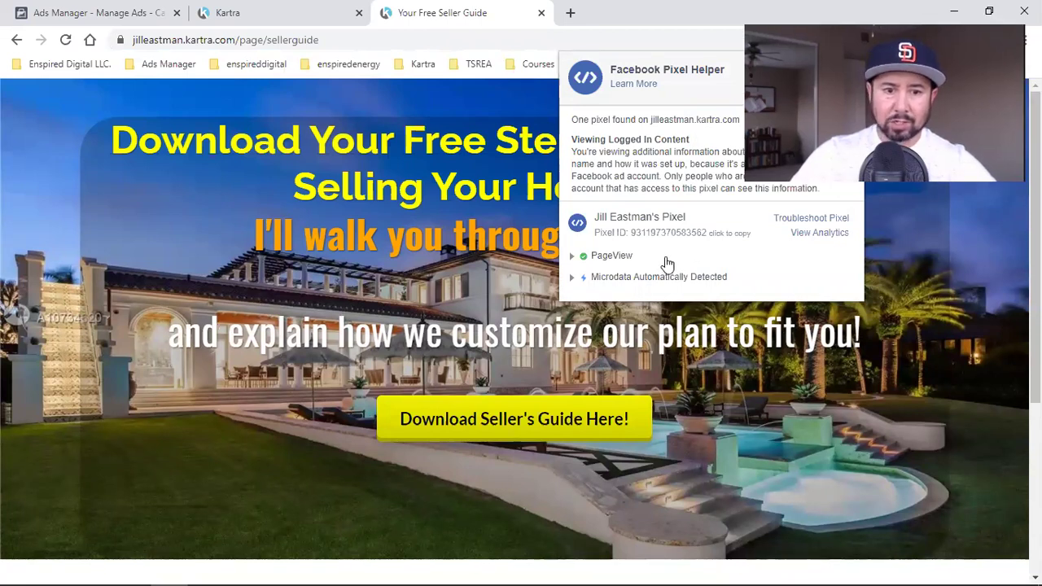
left_click(321, 120)
left_click(93, 12)
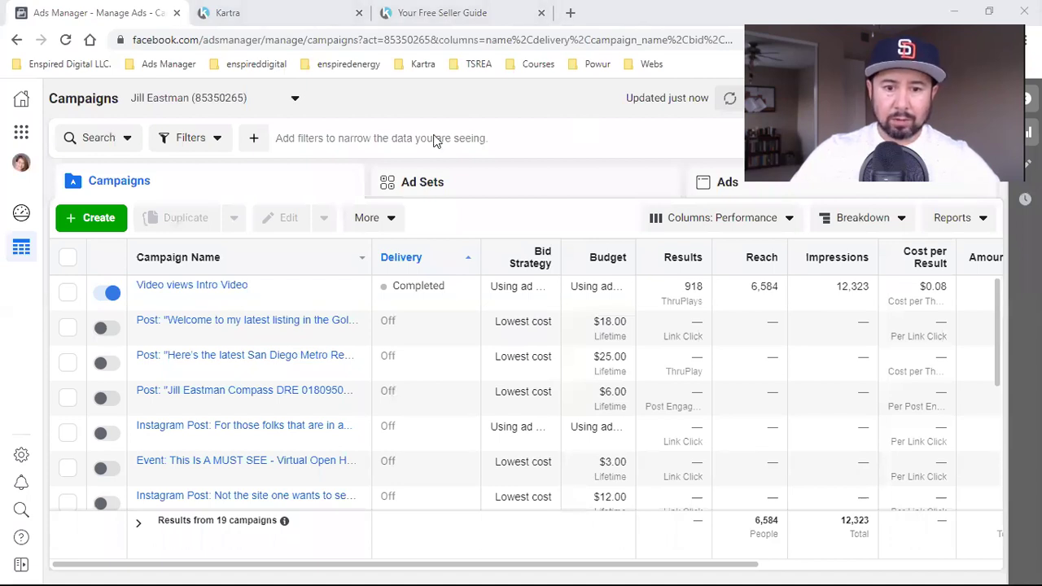
- Select the Video views Intro Video campaign and switch back to the seller guide landing page
left_click_drag(358, 37, 704, 42)
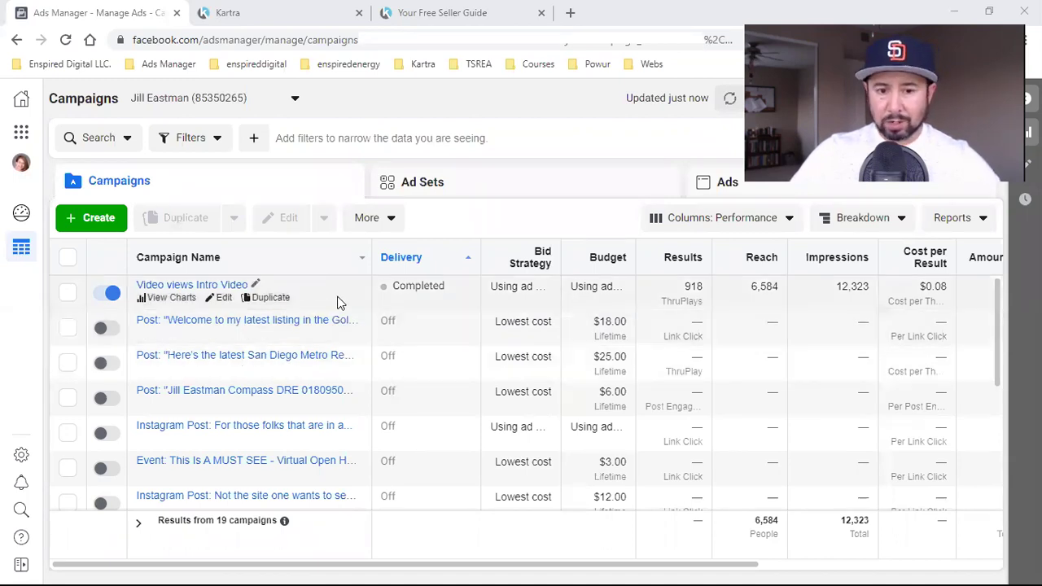
left_click(384, 299)
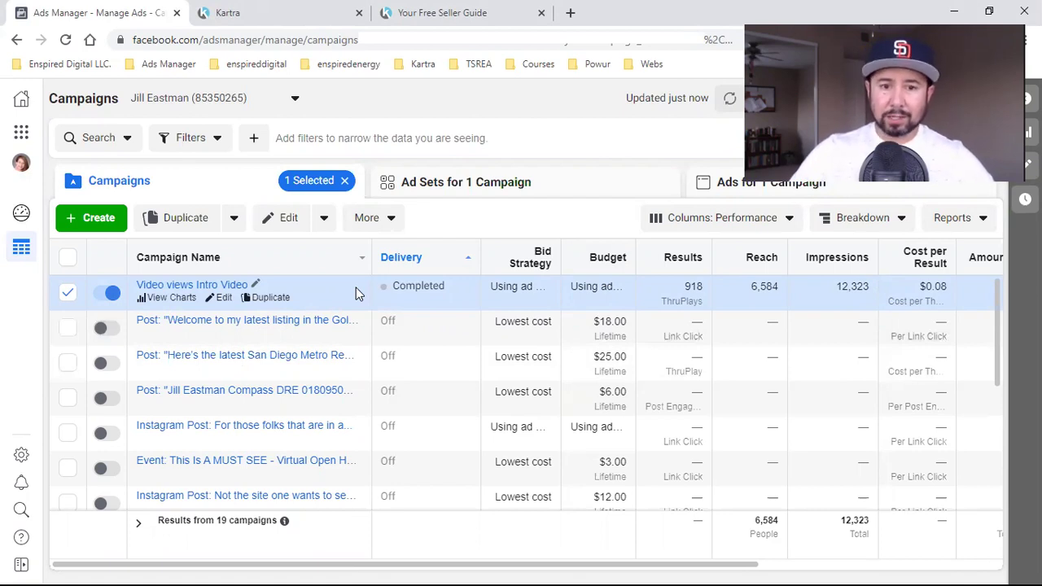
left_click(431, 12)
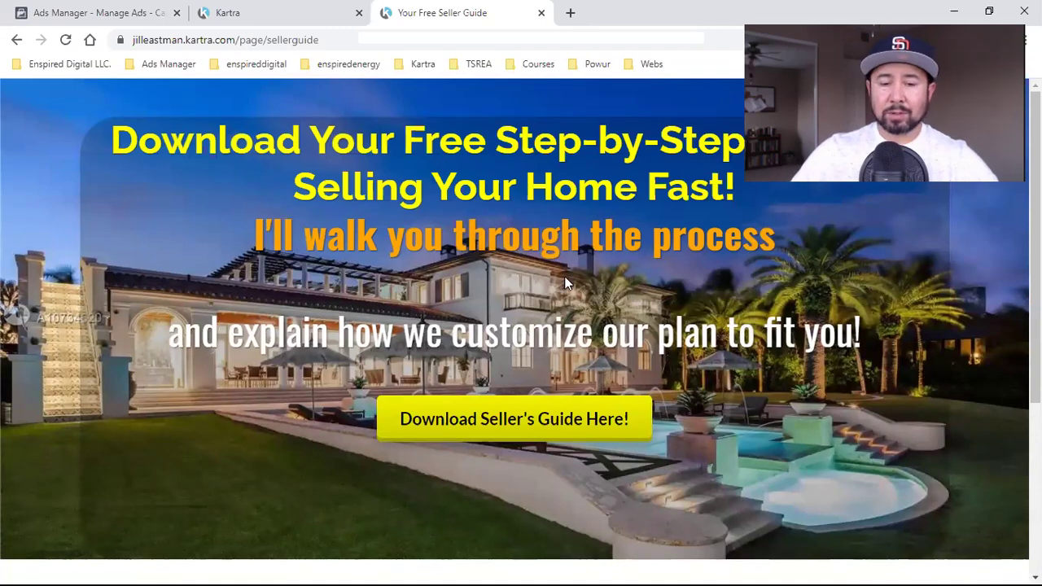
- Open the seller guide opt-in form, then return to the Kartra My Pages list
left_click(529, 433)
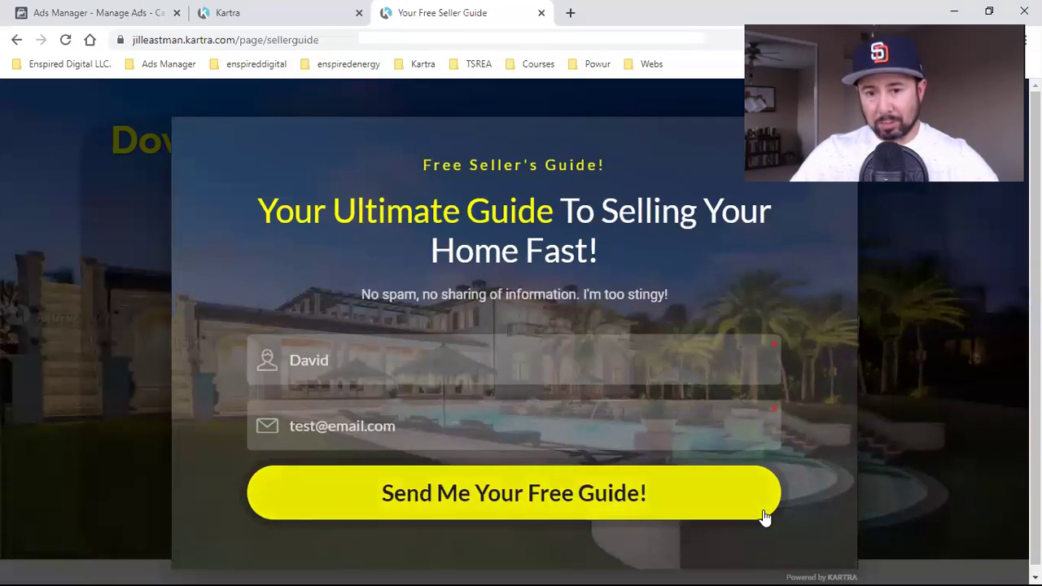
left_click(241, 12)
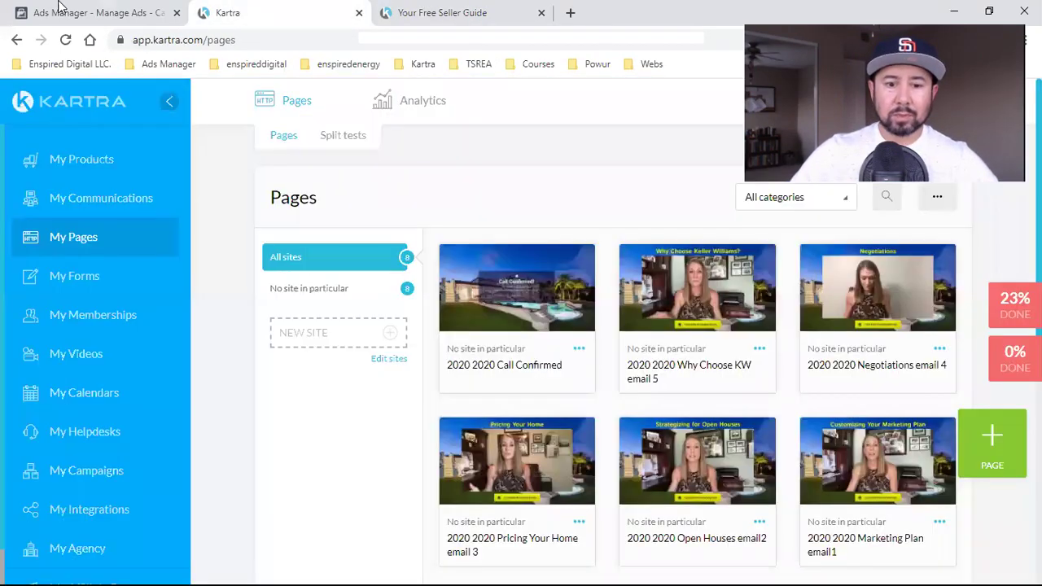
left_click(81, 12)
left_click(228, 12)
scroll(614, 415, "down", 5)
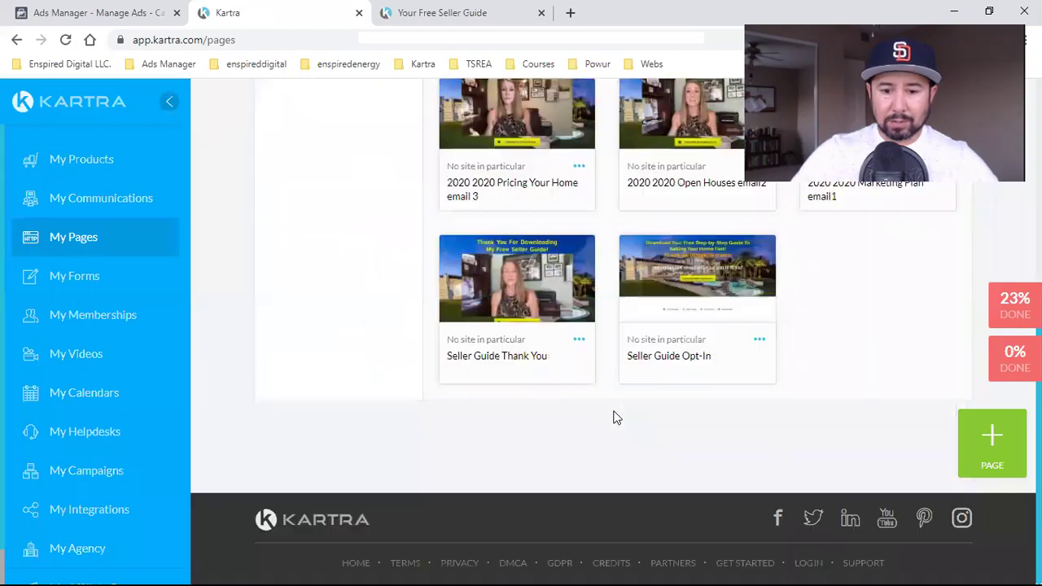
- Change the Seller Guide Thank You page link ending to thankyoufordownloadingyoursellerguide and save it
left_click(578, 340)
left_click(634, 311)
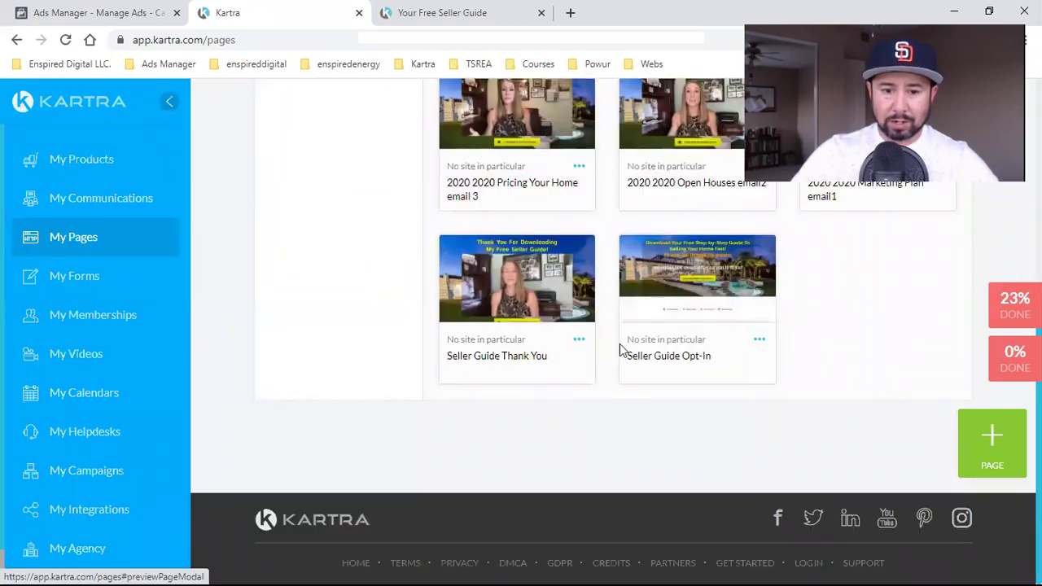
left_click(411, 316)
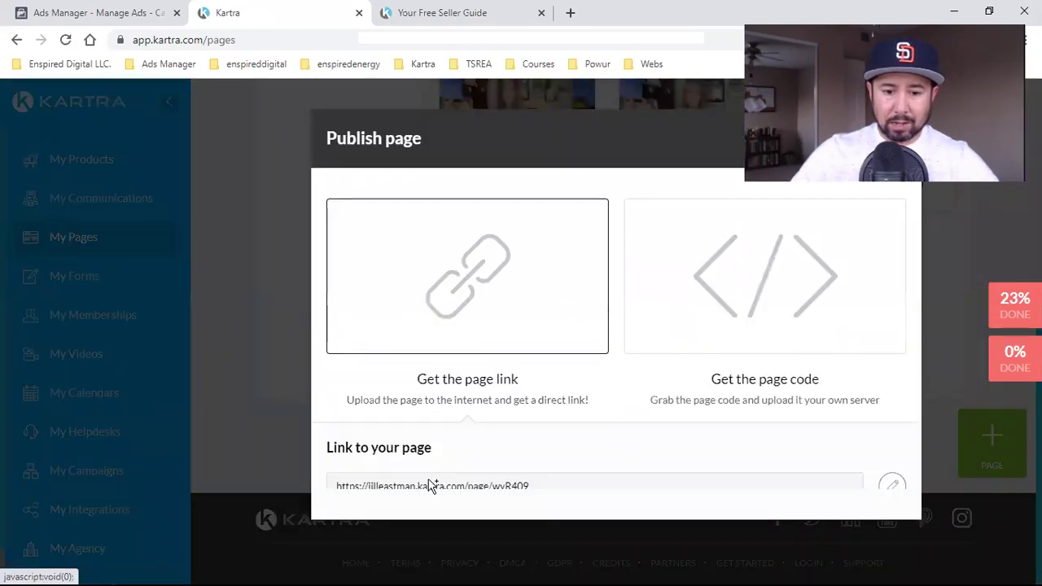
left_click(892, 486)
double_click(658, 486)
type("thankyou")
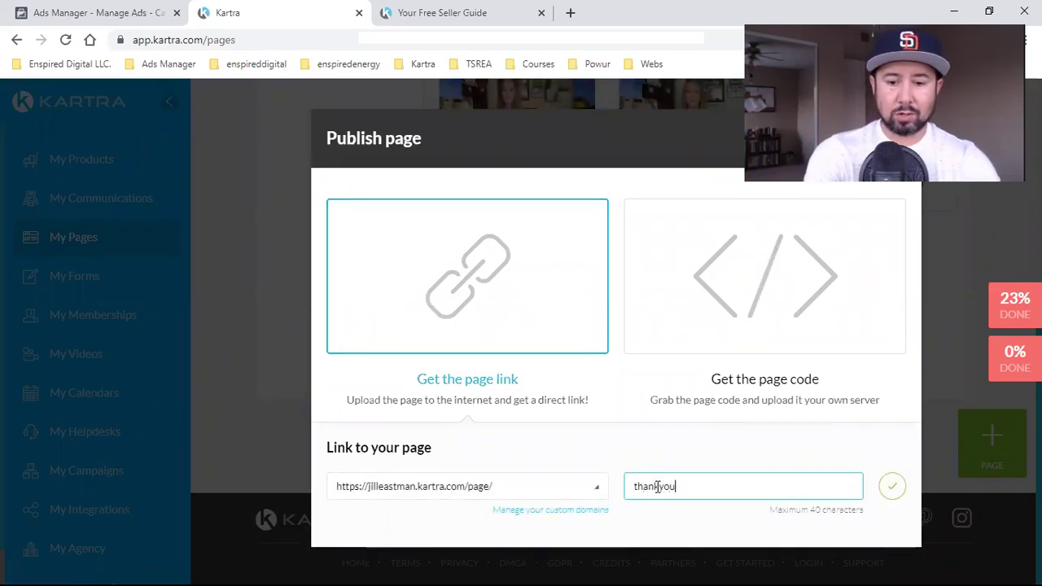
type("fordownlo")
key("BackSpace")
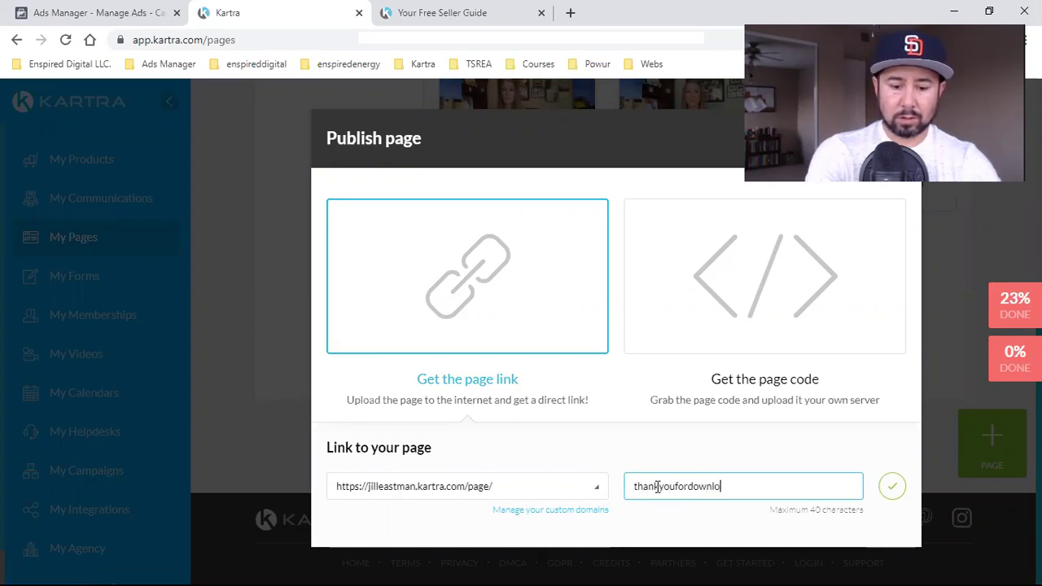
type("oadingyoursellerguide")
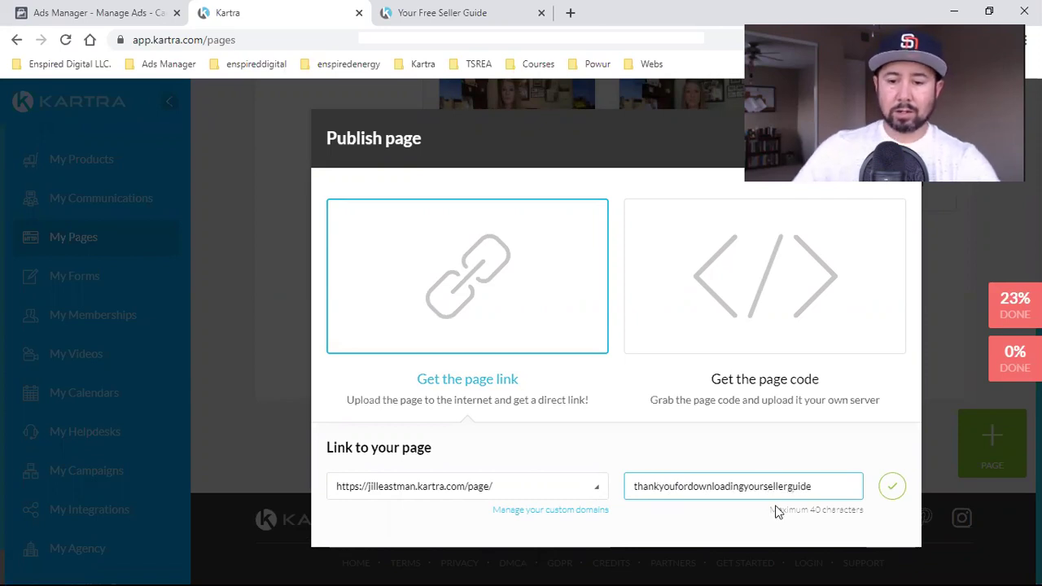
left_click(892, 486)
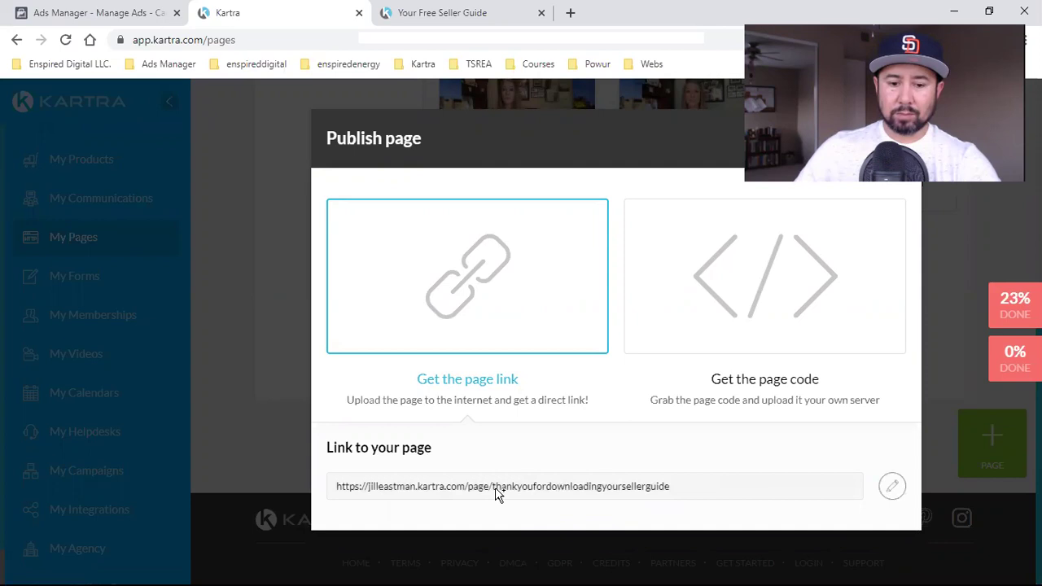
- Copy the full thank-you page link and open a blank browser tab
left_click(599, 488)
right_click(599, 488)
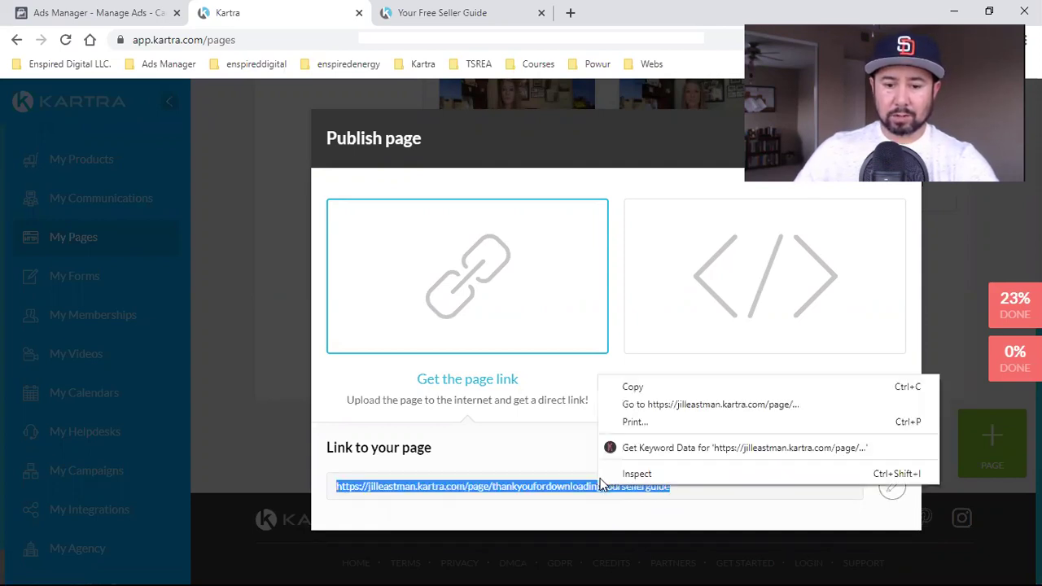
left_click(647, 392)
left_click(570, 7)
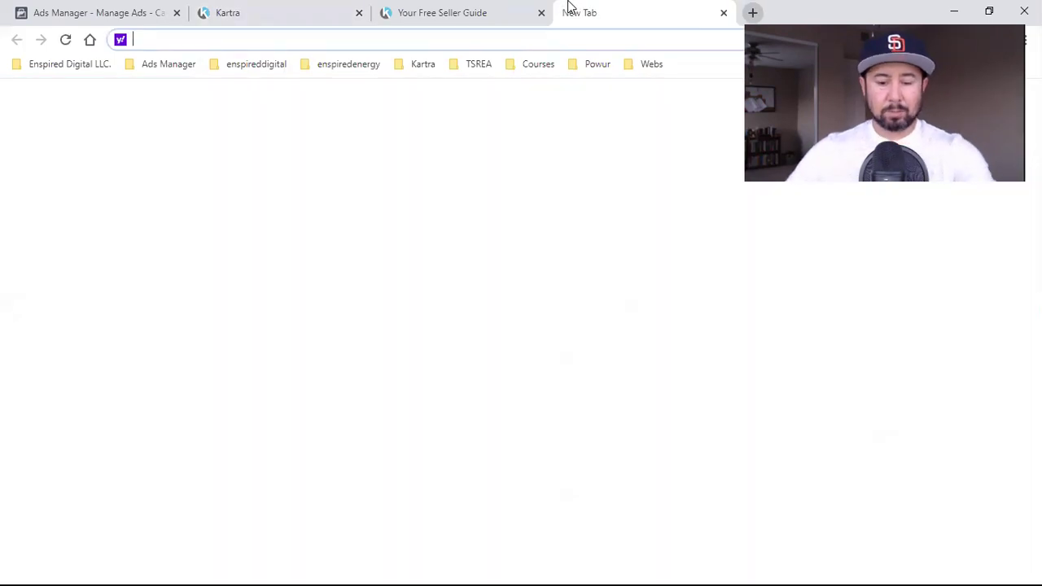
- Load the thank-you page from the pasted link and close the opt-in form on the landing page
key("ctrl+v")
key("Return")
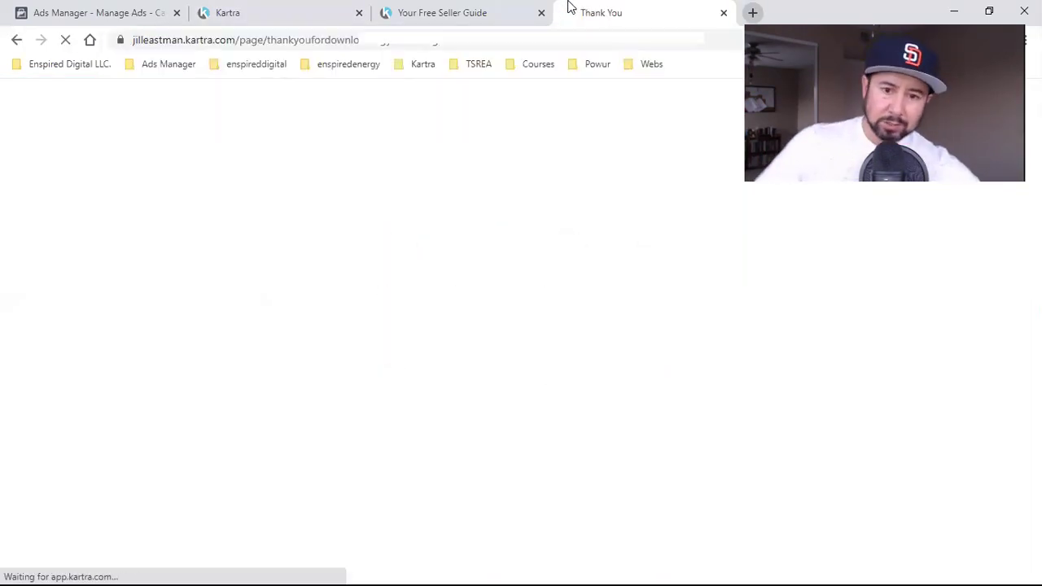
left_click(474, 16)
left_click(893, 280)
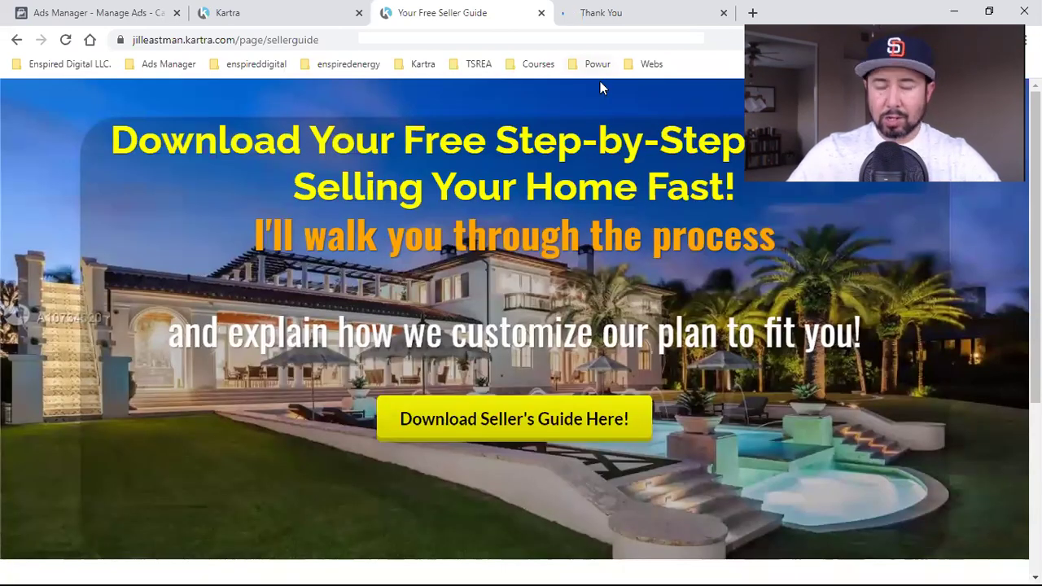
left_click(631, 7)
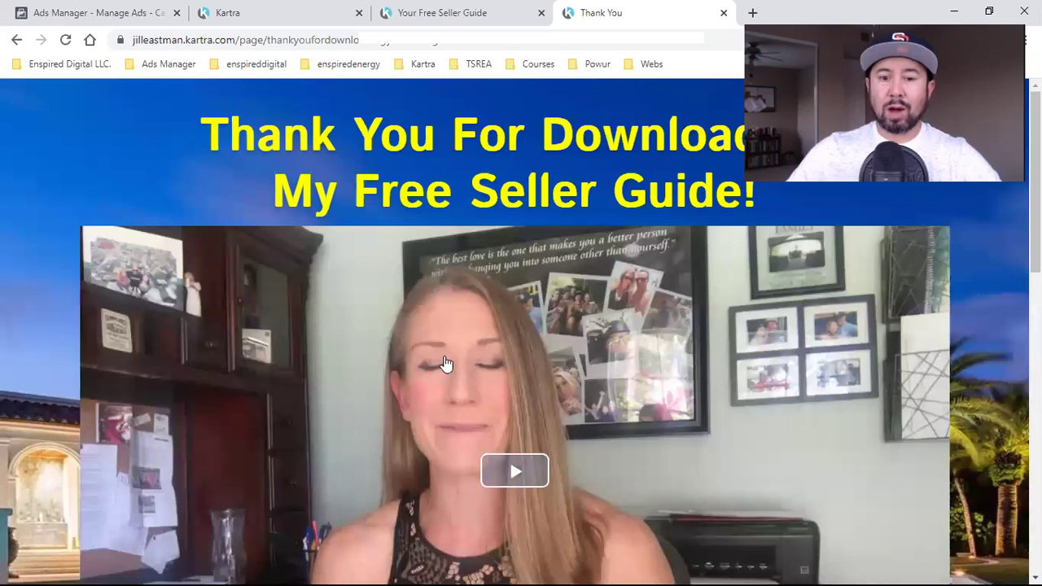
- Confirm with Pixel Helper the thank-you page fires one PageView pixel, then return to Ads Manager
scroll(333, 391, "down", 1)
scroll(632, 461, "down", 4)
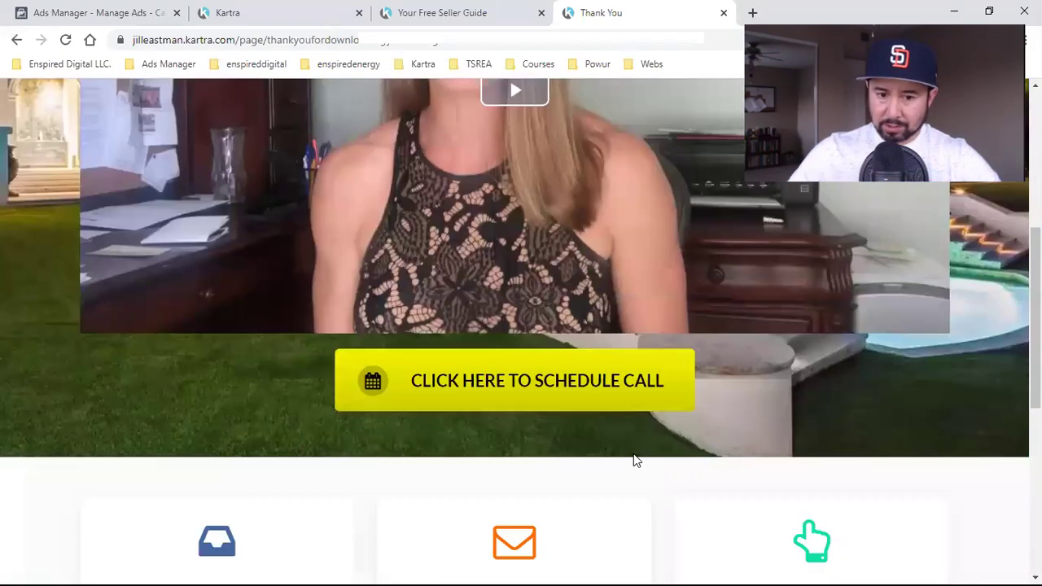
scroll(665, 217, "up", 5)
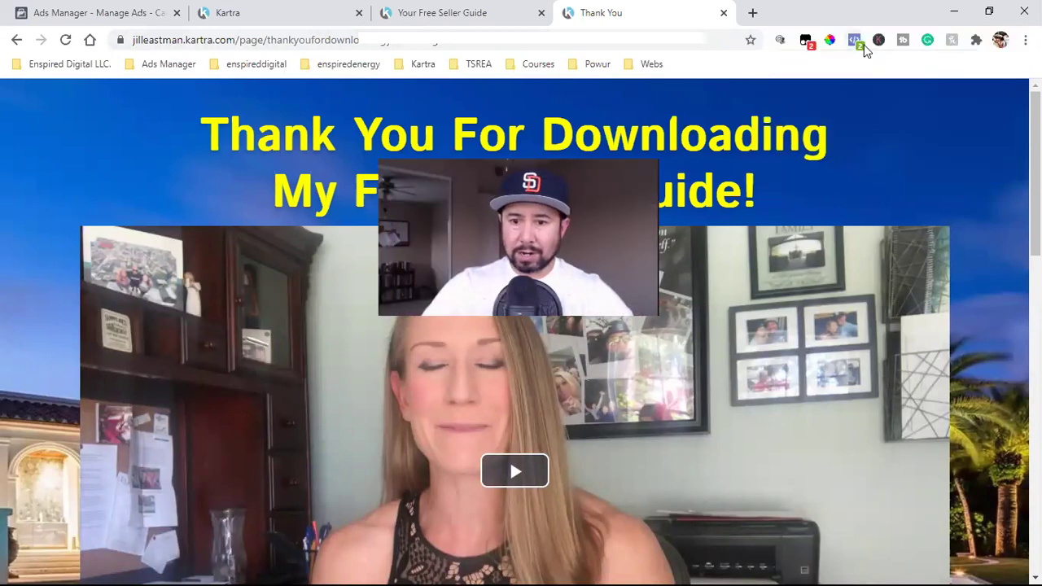
left_click(853, 39)
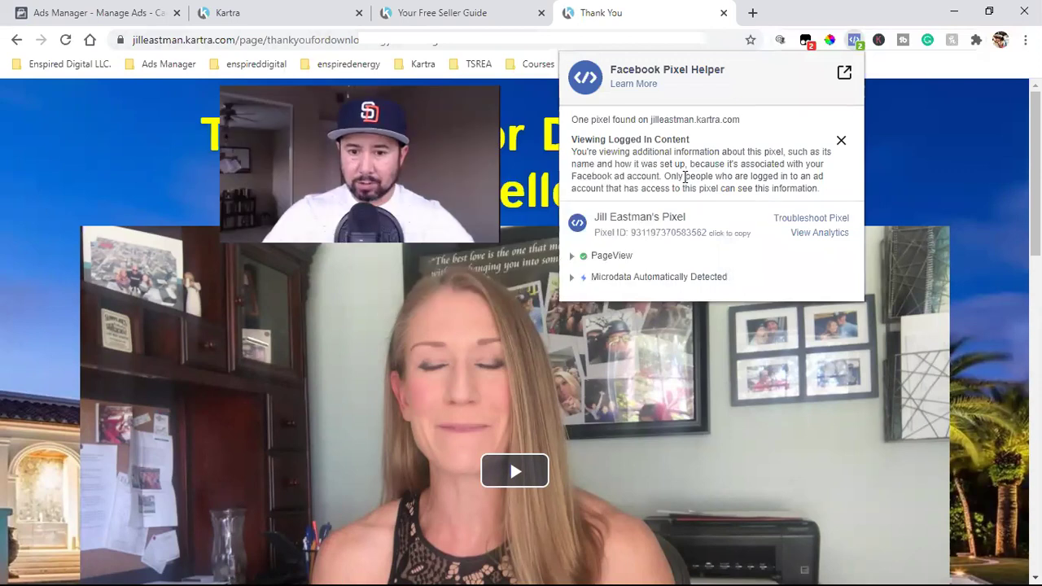
left_click(930, 144)
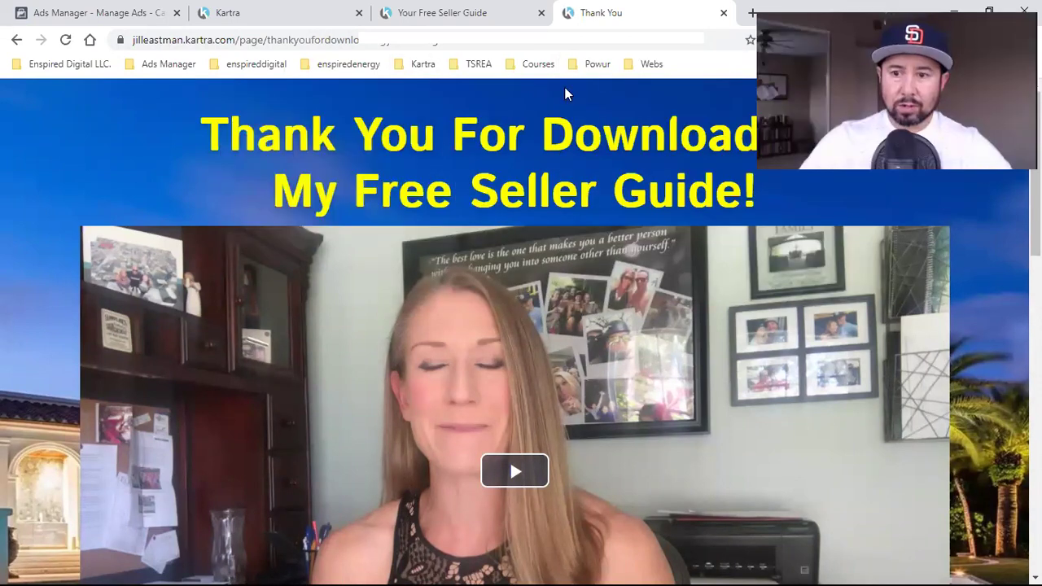
left_click(155, 9)
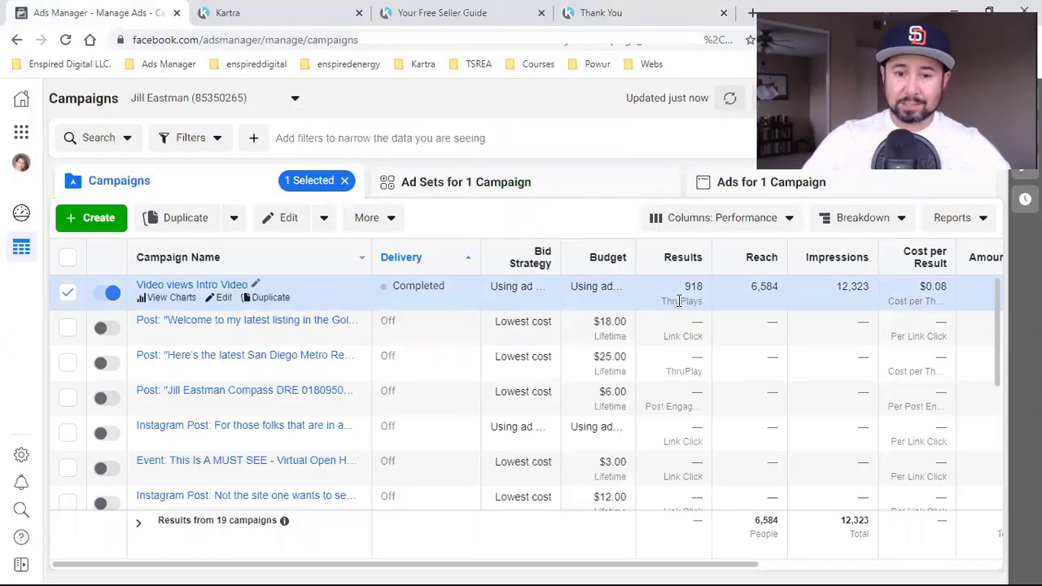
- Turn off the Video views Intro Video campaign and its completed ad set
left_click(101, 293)
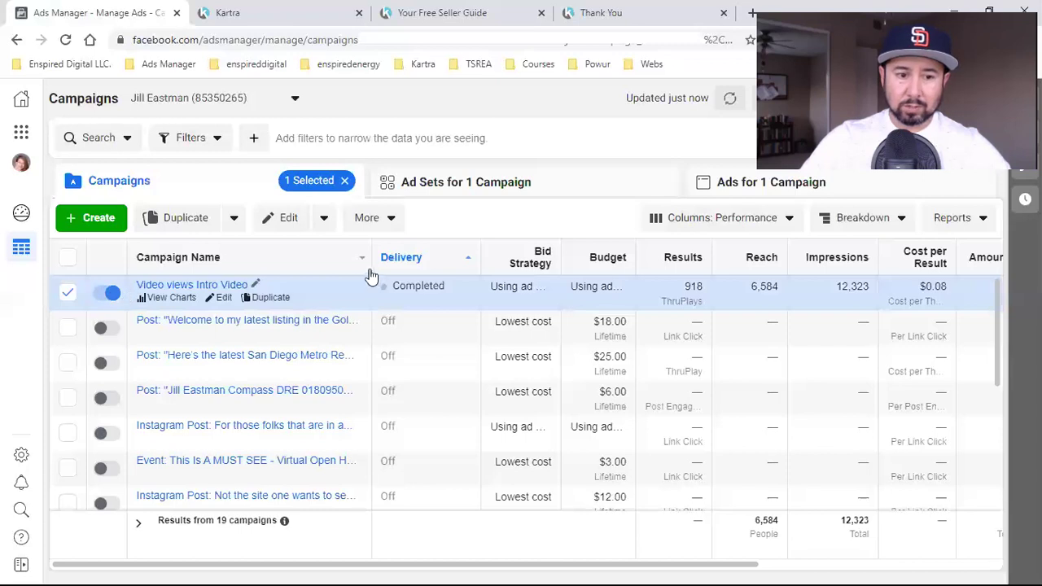
left_click(574, 187)
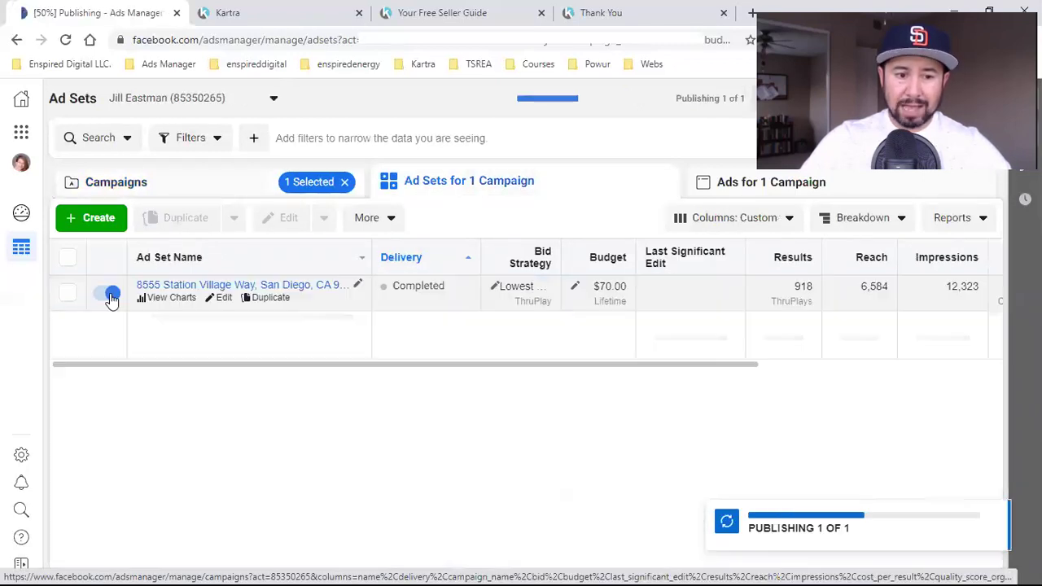
left_click(112, 295)
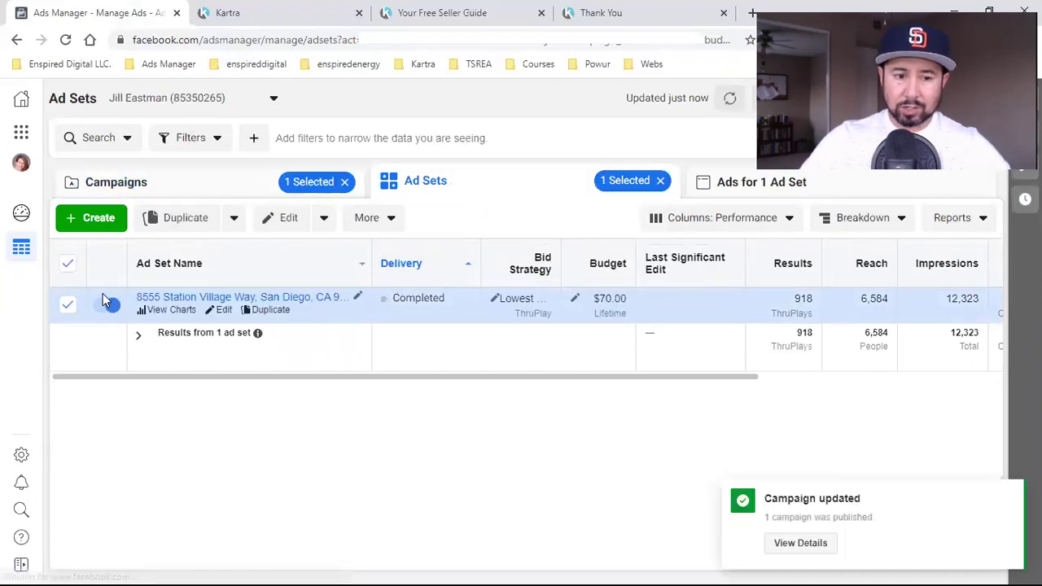
left_click(107, 307)
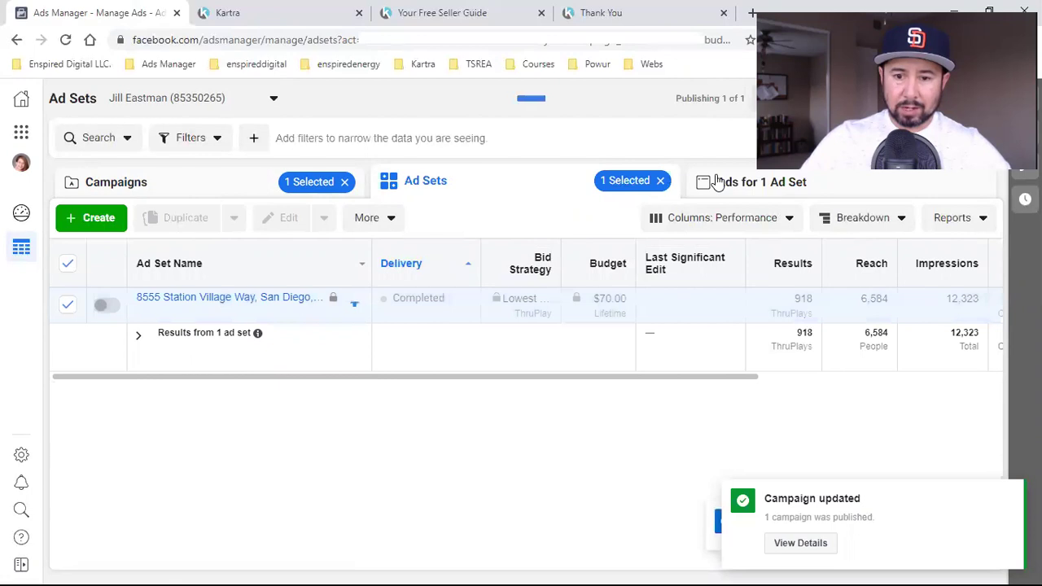
- Turn off the Existing Post ad and clear selections to show all campaigns
left_click(184, 322)
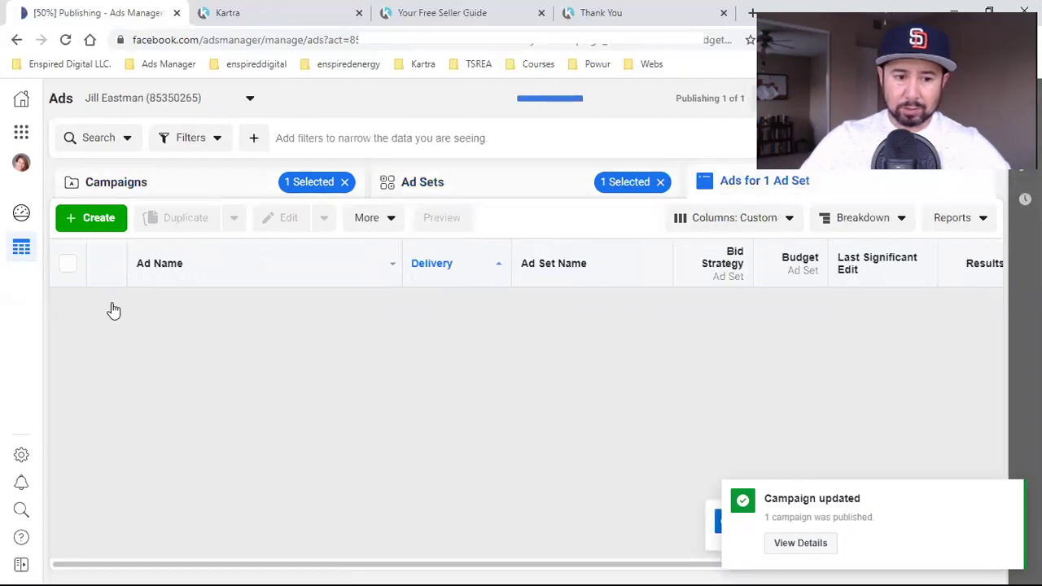
left_click(105, 309)
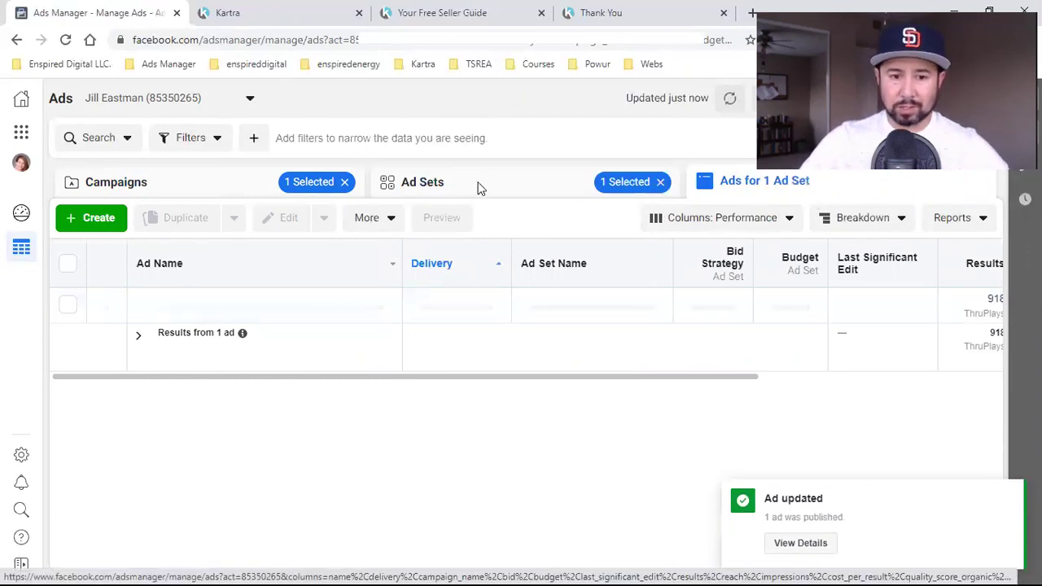
left_click(345, 183)
left_click(214, 187)
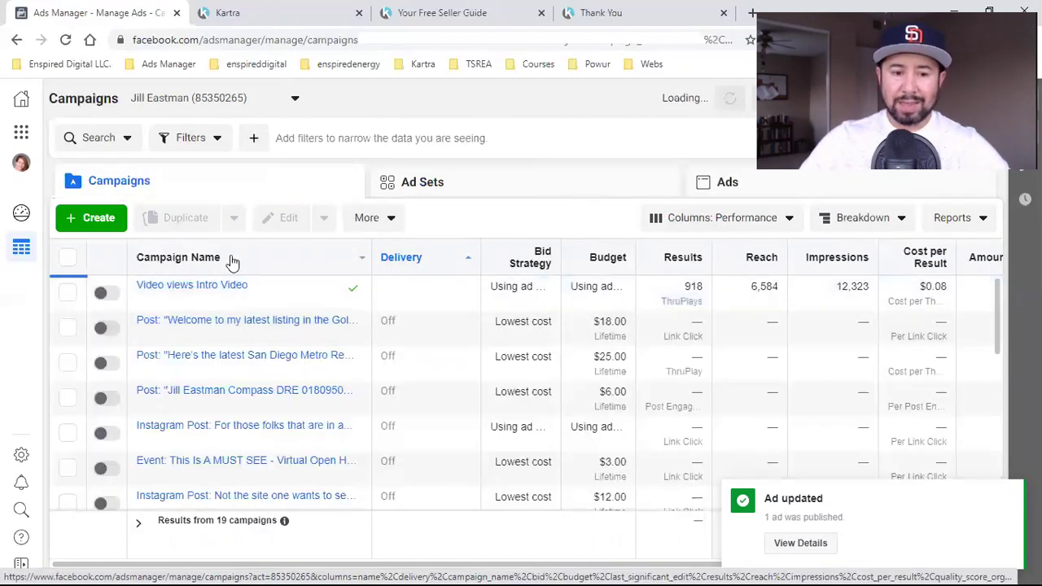
- Go to Audiences via the Business Tools menu, showing the High Desert and Audience 1 saved audiences
mouse_move(326, 299)
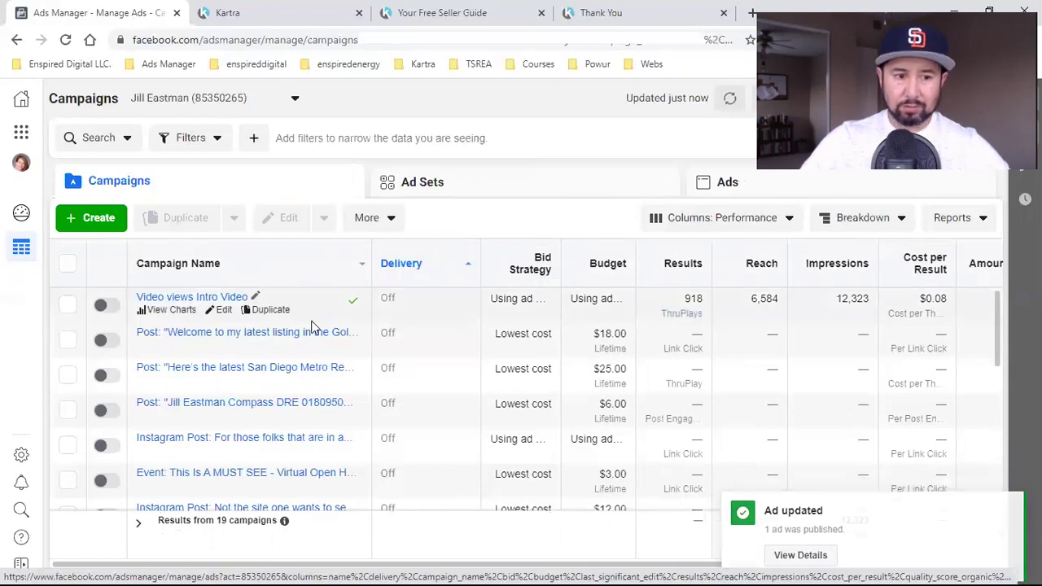
left_click(21, 134)
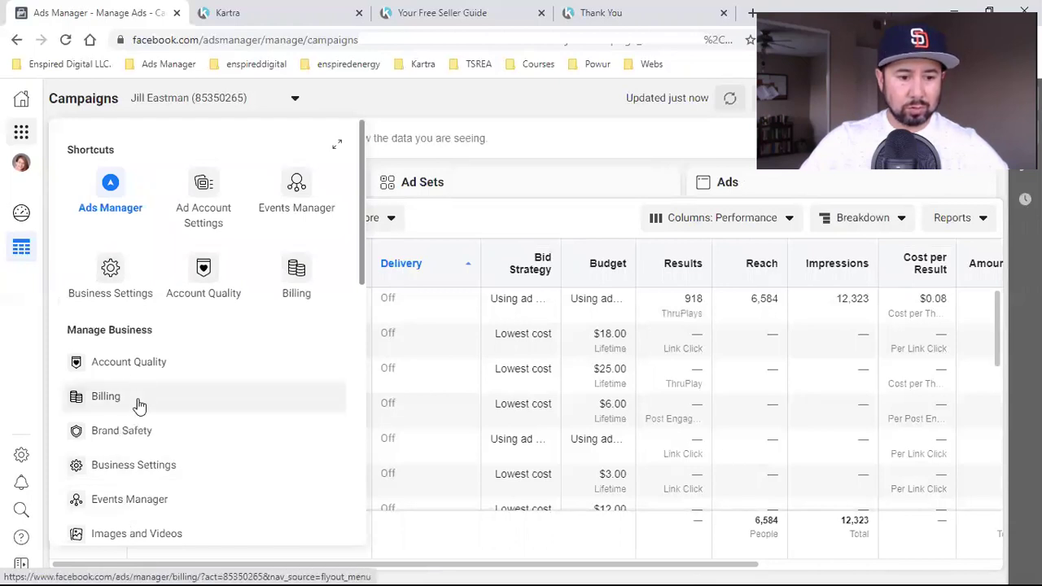
scroll(151, 394, "down", 1)
scroll(149, 392, "down", 2)
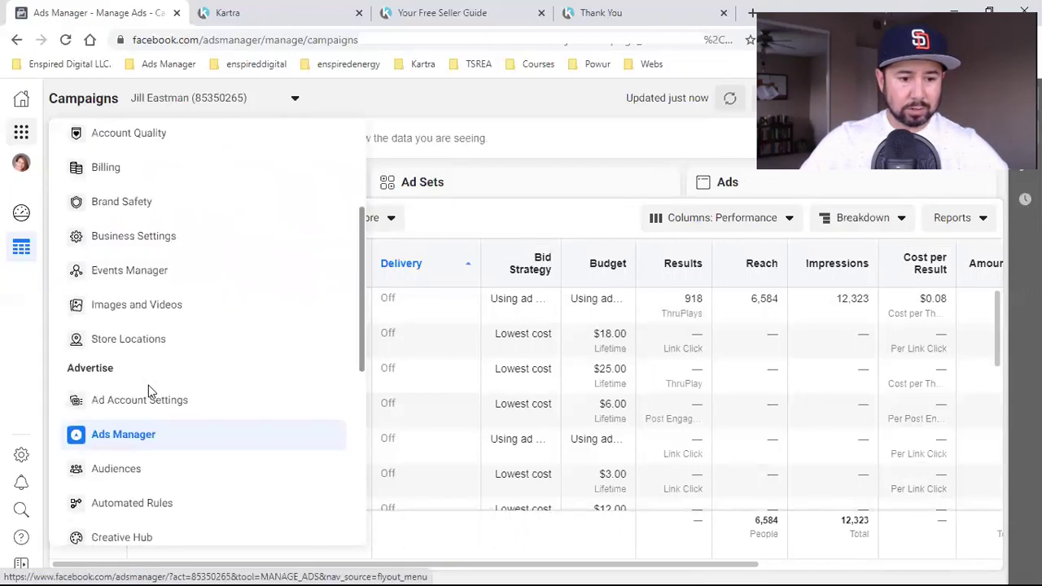
left_click(126, 471)
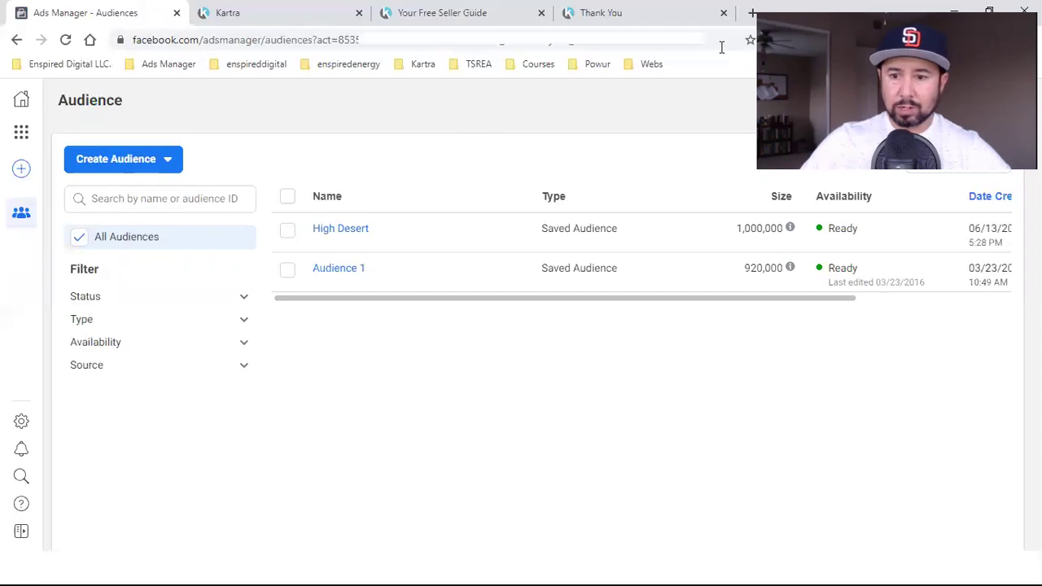
left_click(960, 102)
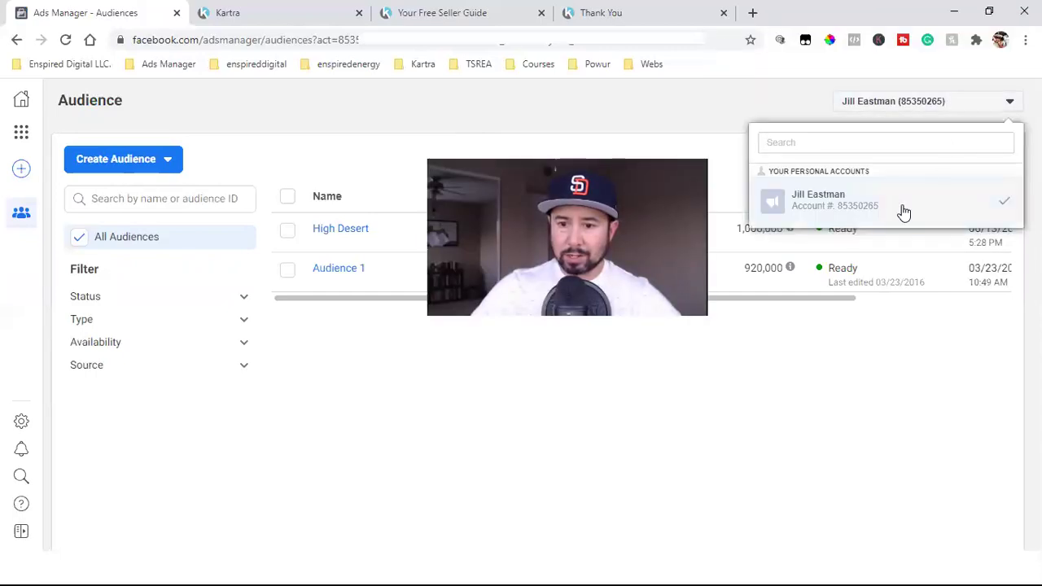
left_click(740, 108)
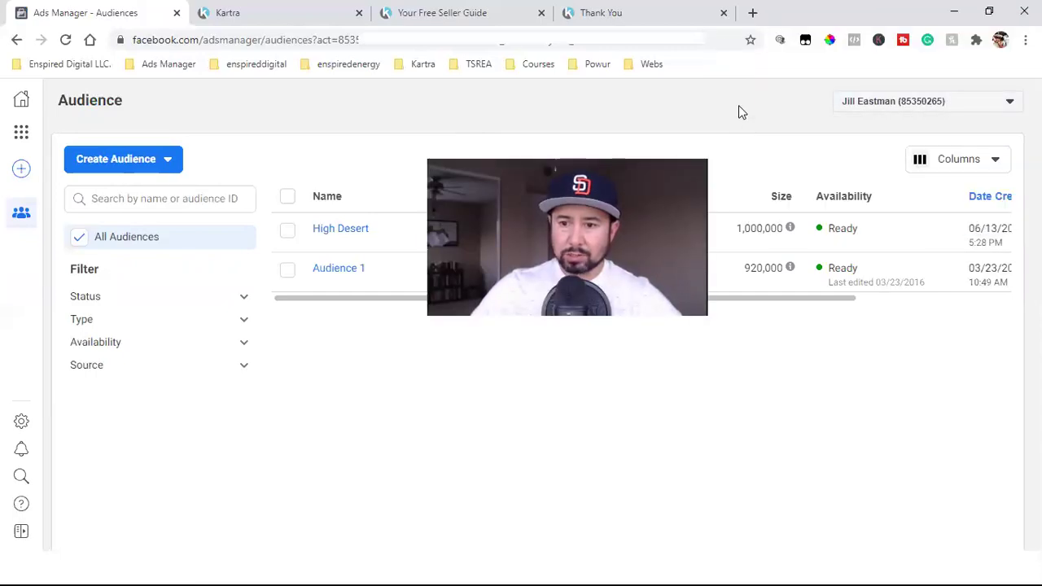
- Start a new Custom Audience based on Video engagement
left_click(121, 160)
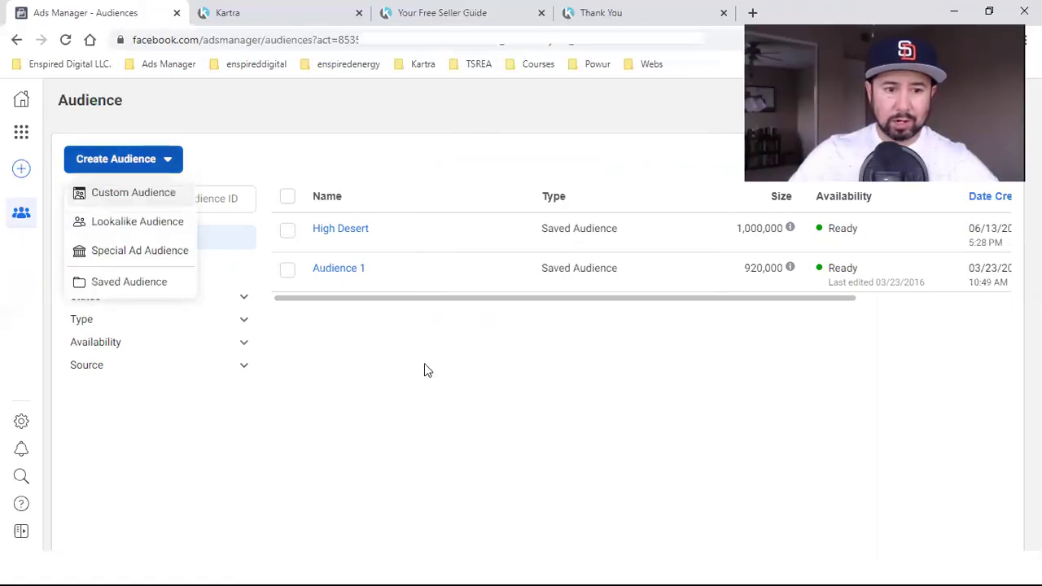
mouse_move(121, 196)
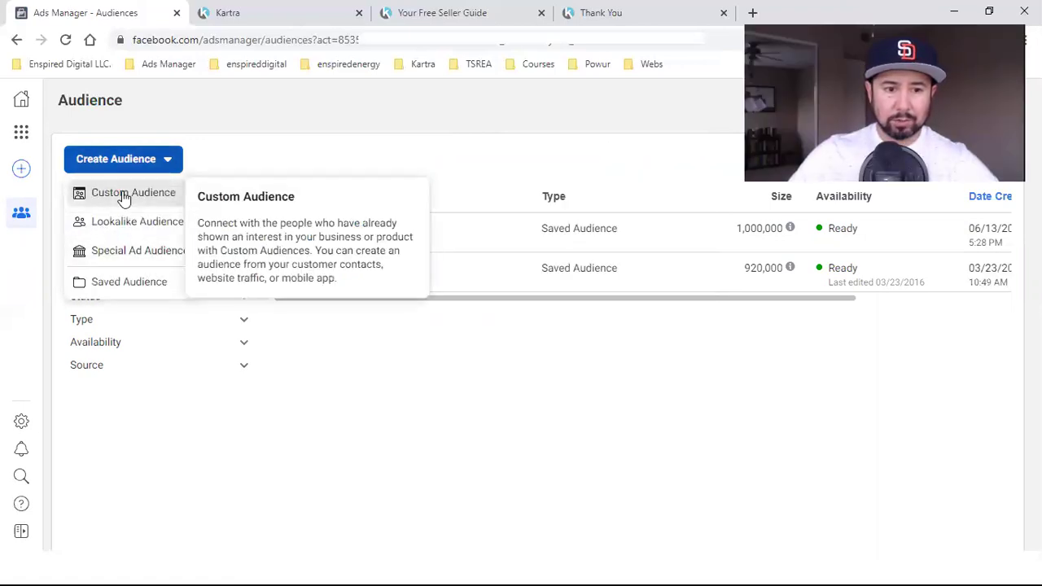
left_click(330, 306)
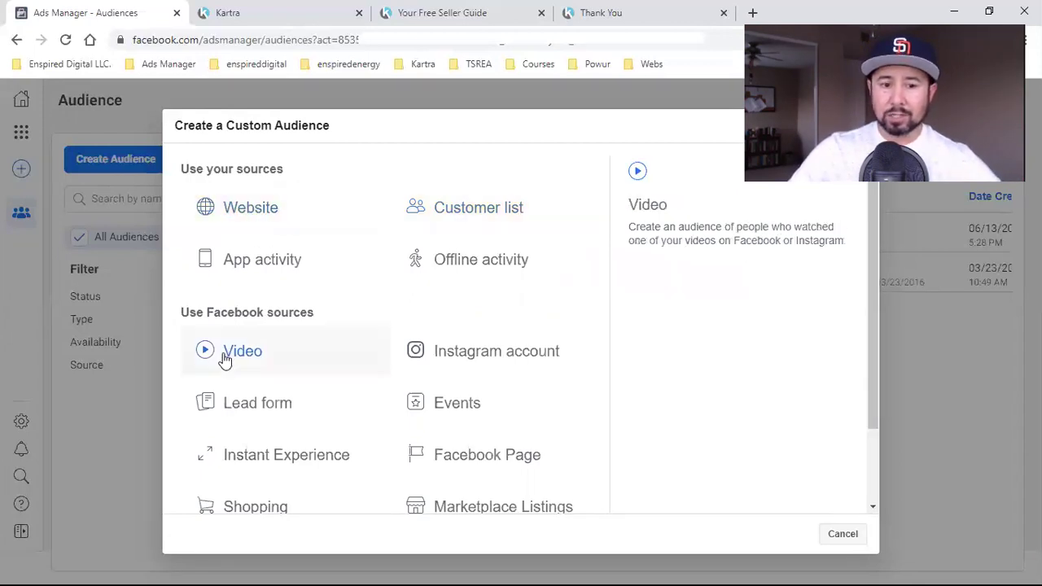
left_click(253, 361)
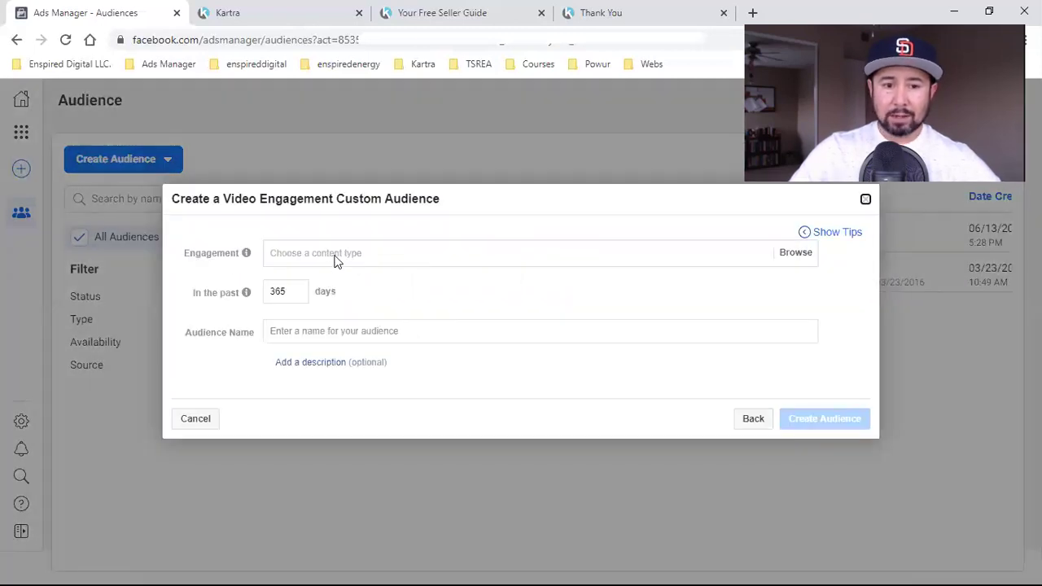
- Review the video engagement level options, then open the enspireddigital bookmarks in a new tab
left_click(297, 253)
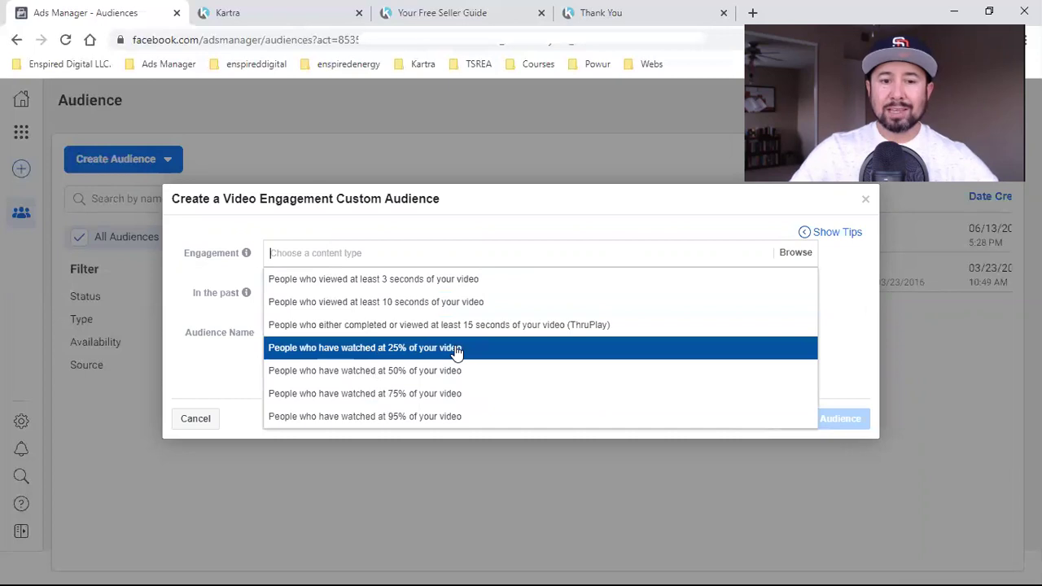
key("Up")
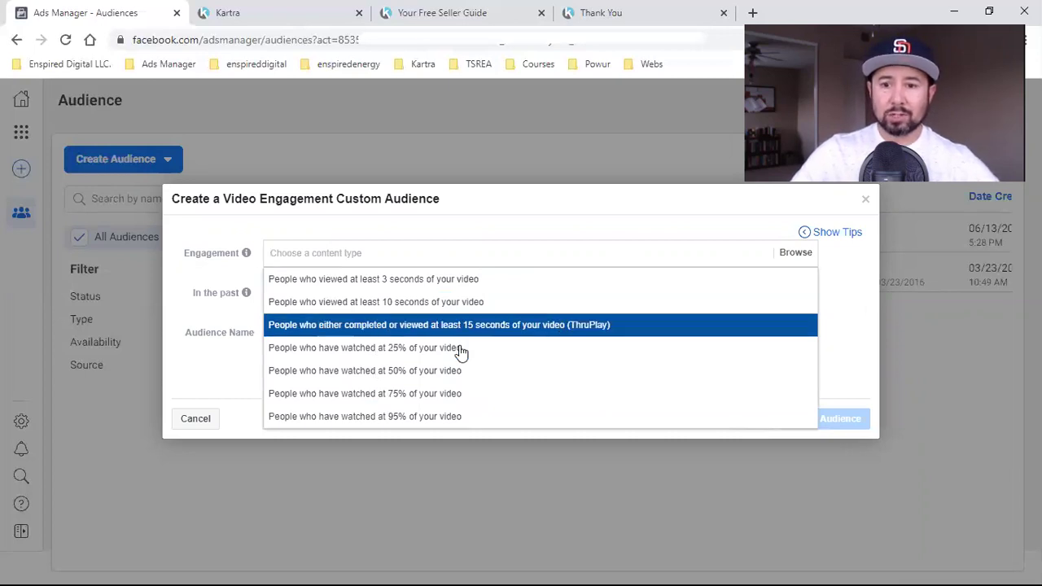
key("ctrl+t")
left_click(255, 63)
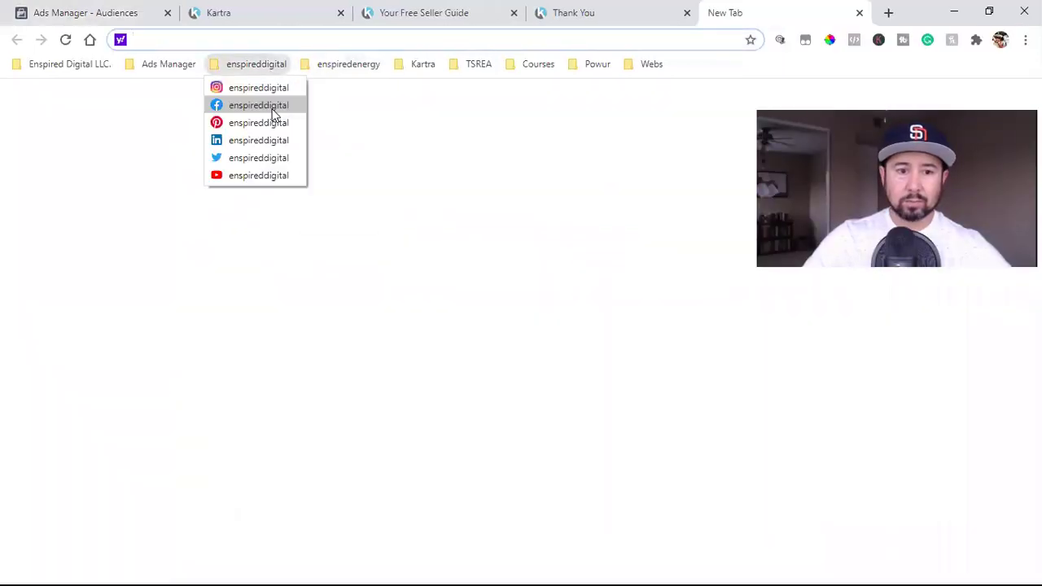
- Open the realtor's business Page on Facebook from the enspireddigital bookmark
left_click(273, 111)
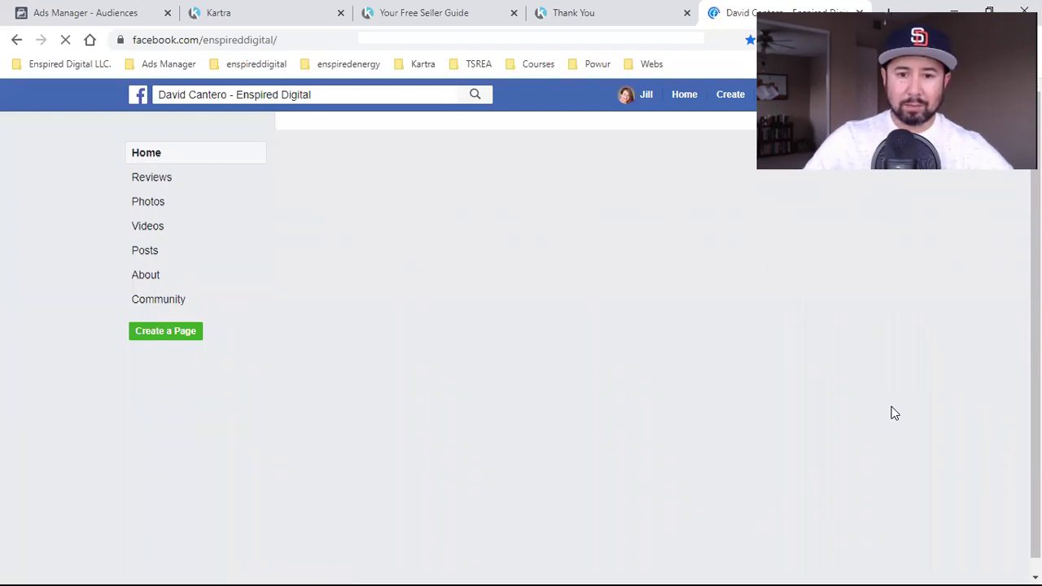
left_click(692, 99)
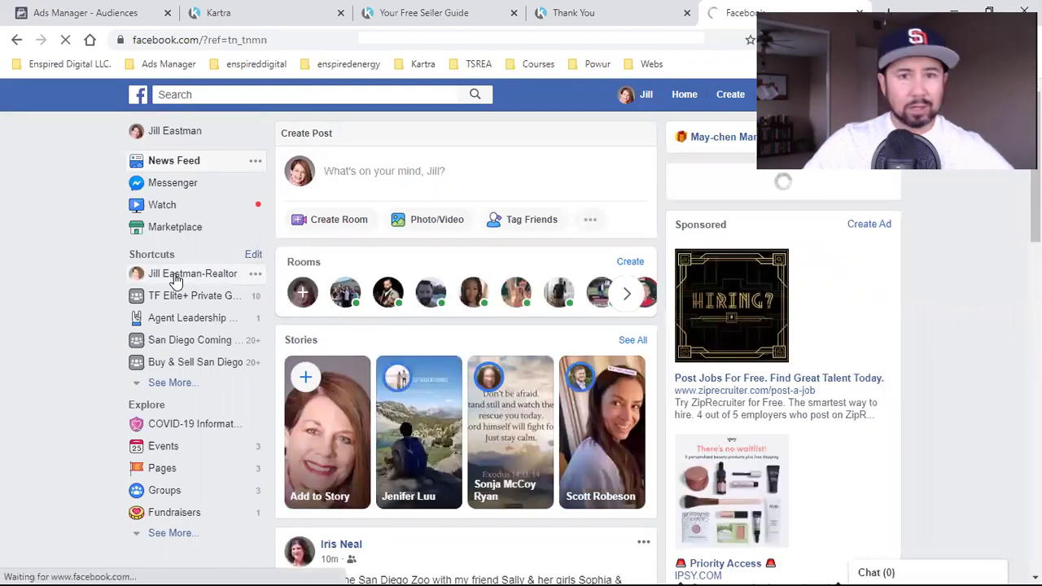
left_click(176, 279)
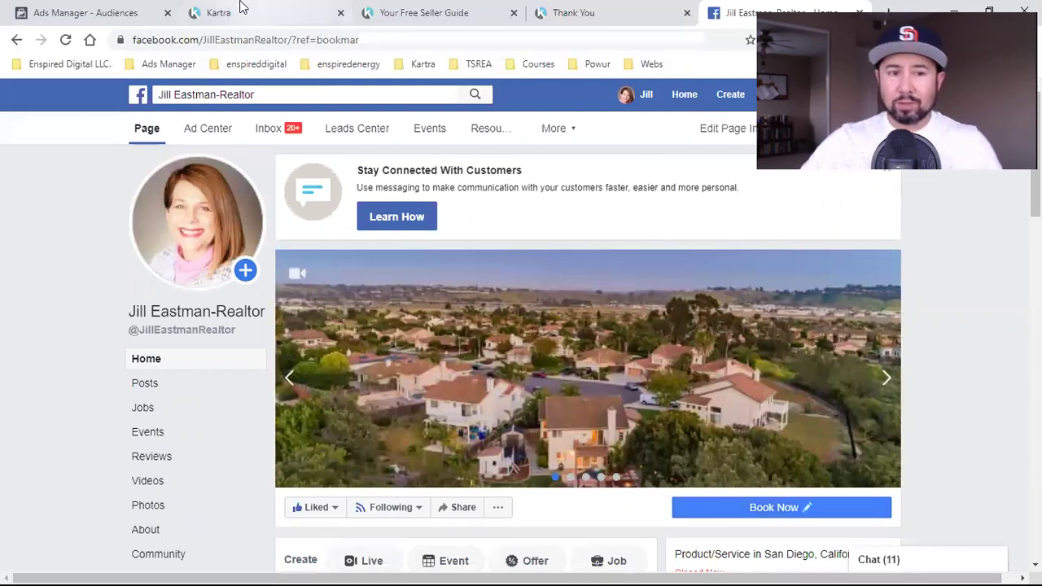
left_click(155, 8)
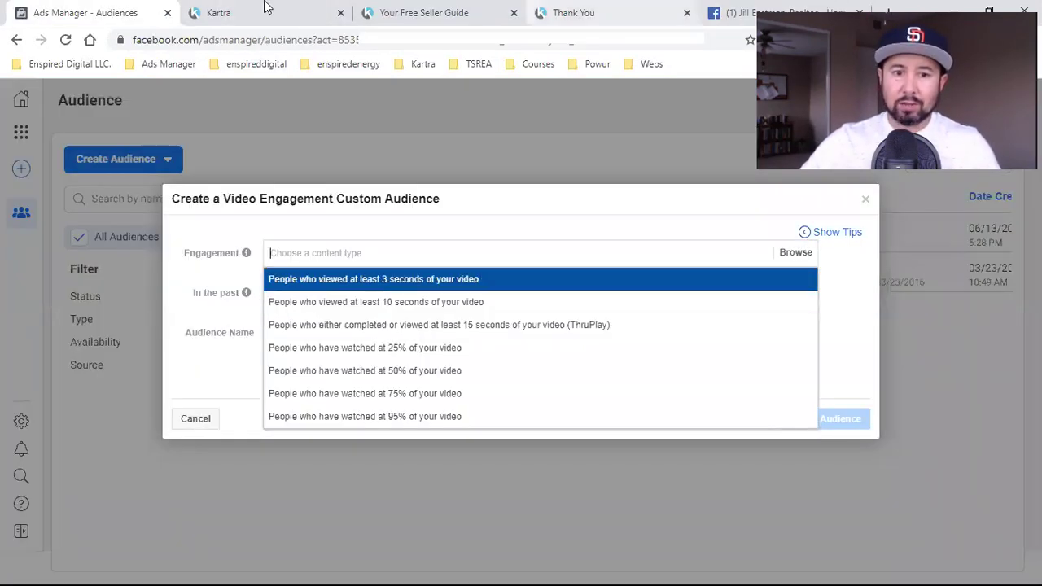
left_click(305, 10)
left_click(737, 9)
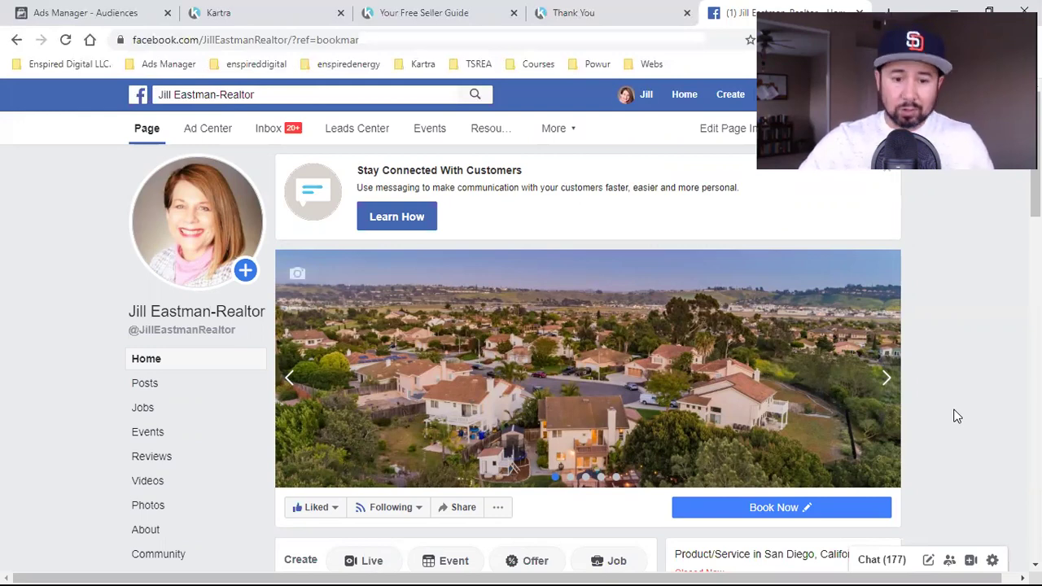
- Scroll the realtor's Page down to the pinned intro video post
scroll(970, 431, "down", 4)
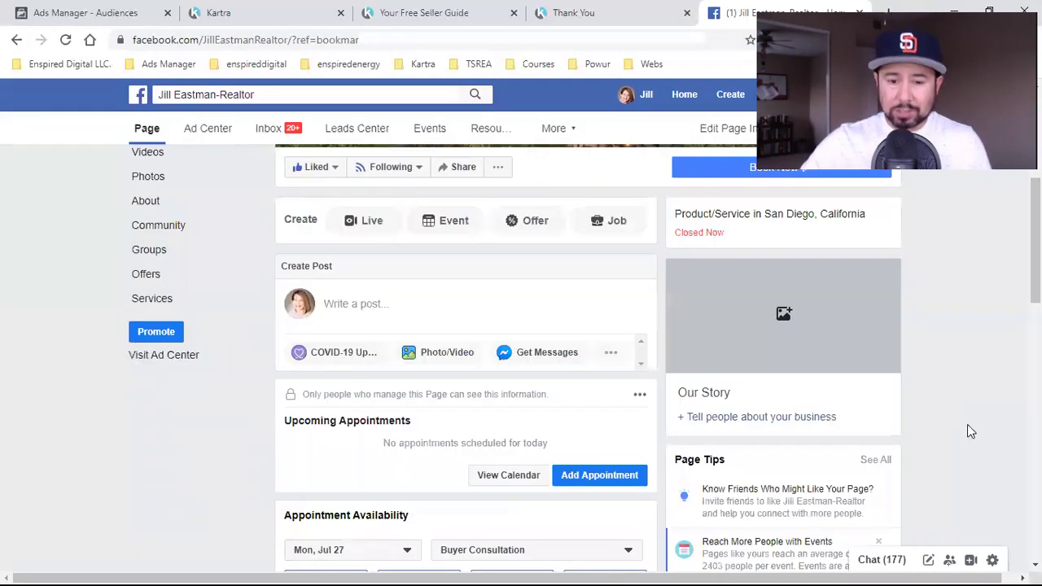
scroll(967, 419, "down", 5)
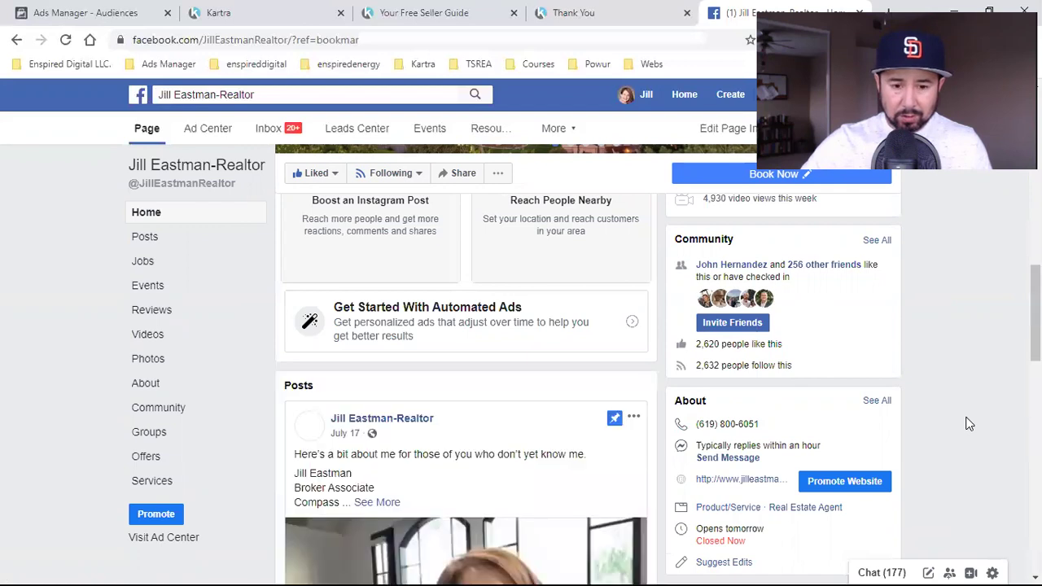
scroll(969, 424, "down", 4)
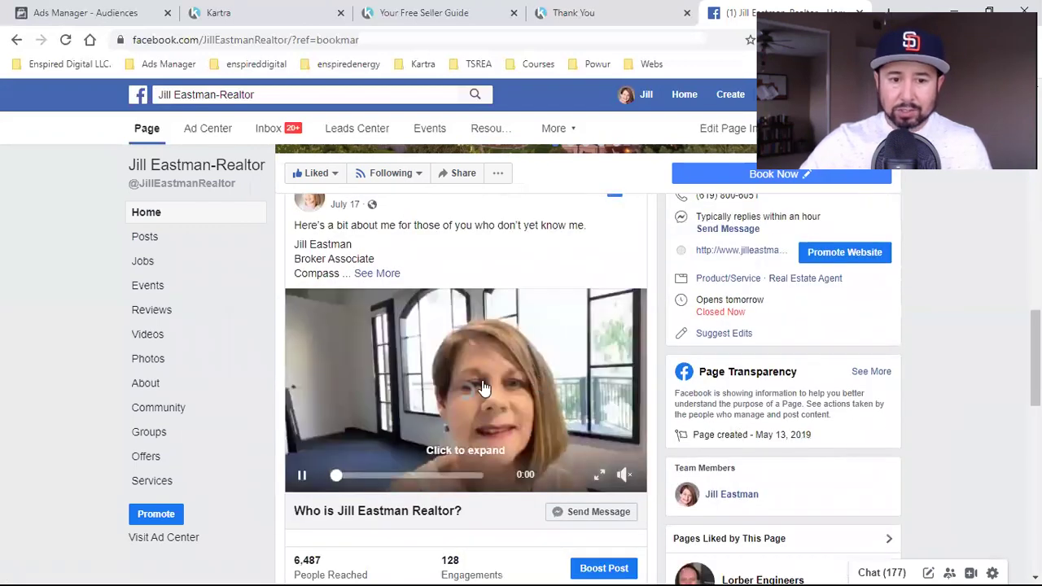
scroll(570, 326, "up", 1)
double_click(330, 301)
left_click_drag(411, 301, 446, 301)
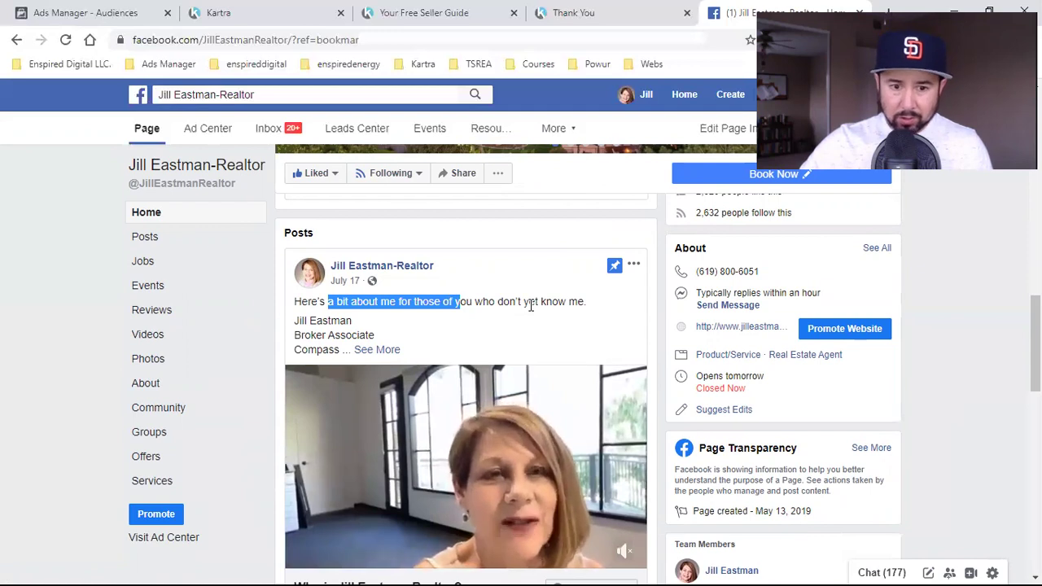
left_click(440, 303)
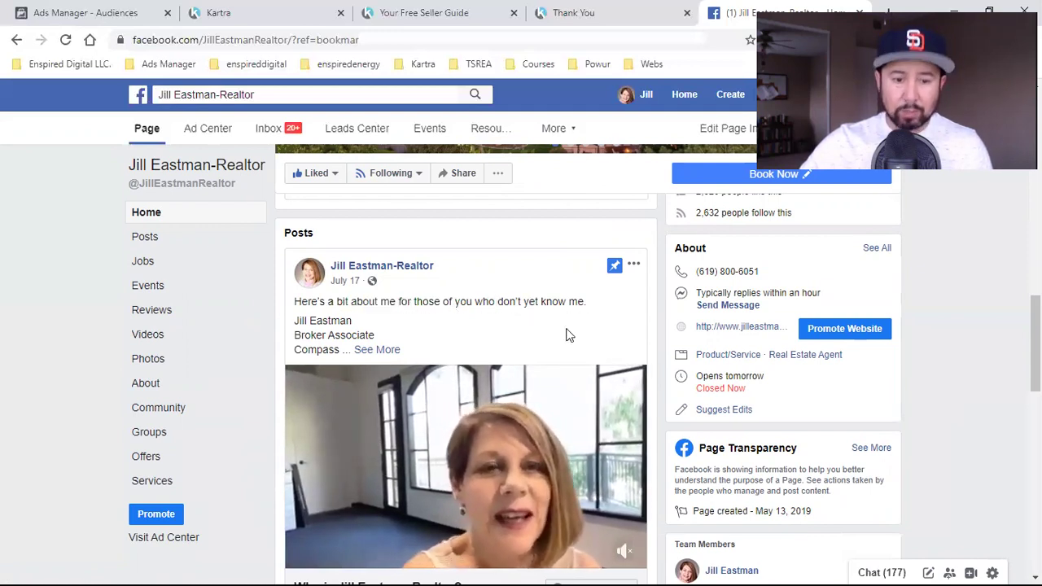
scroll(565, 334, "down", 3)
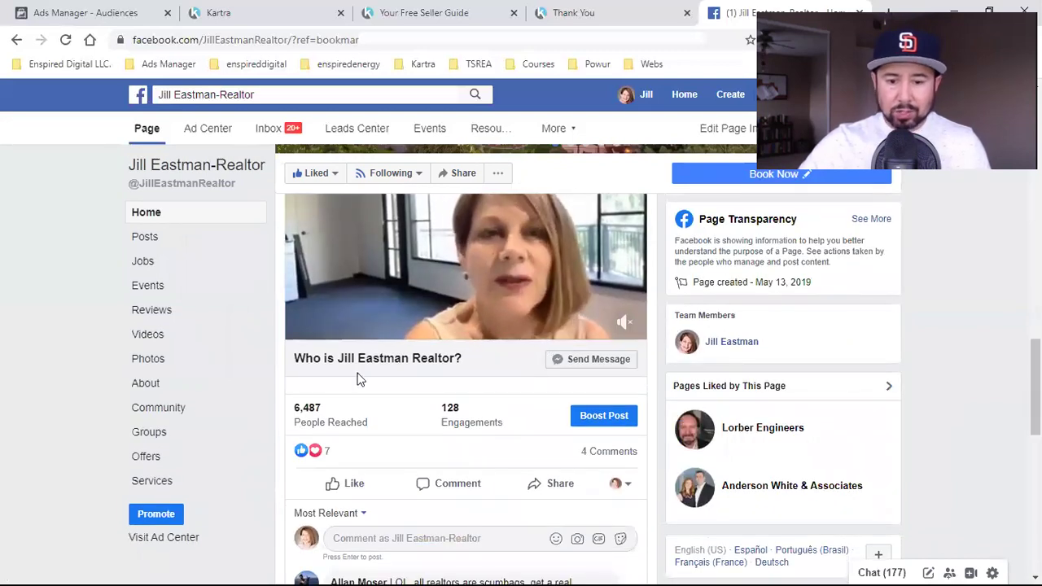
mouse_move(472, 267)
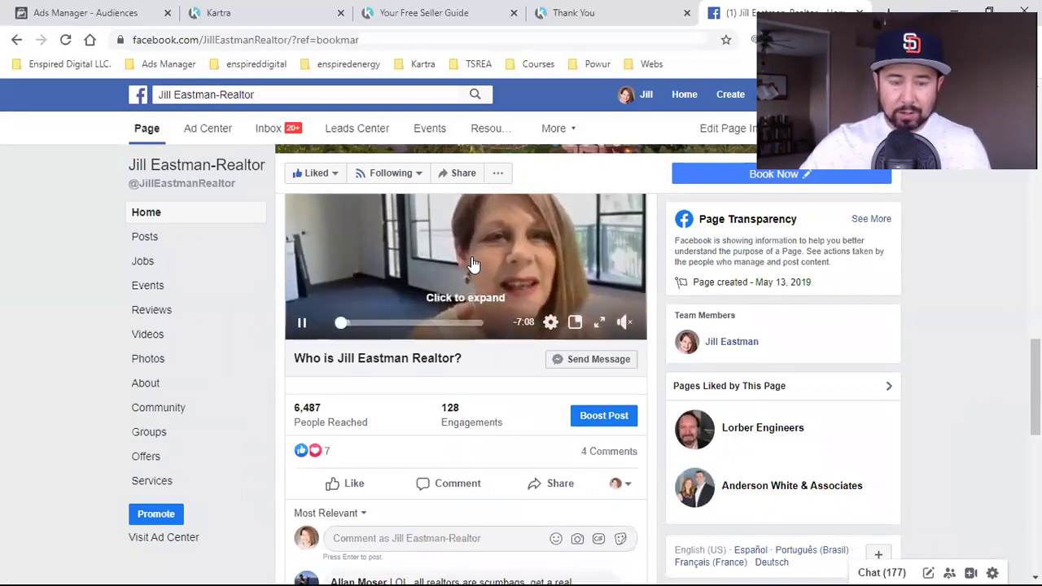
- Open the intro video on its own page and highlight its 5.4K view count
left_click(472, 262)
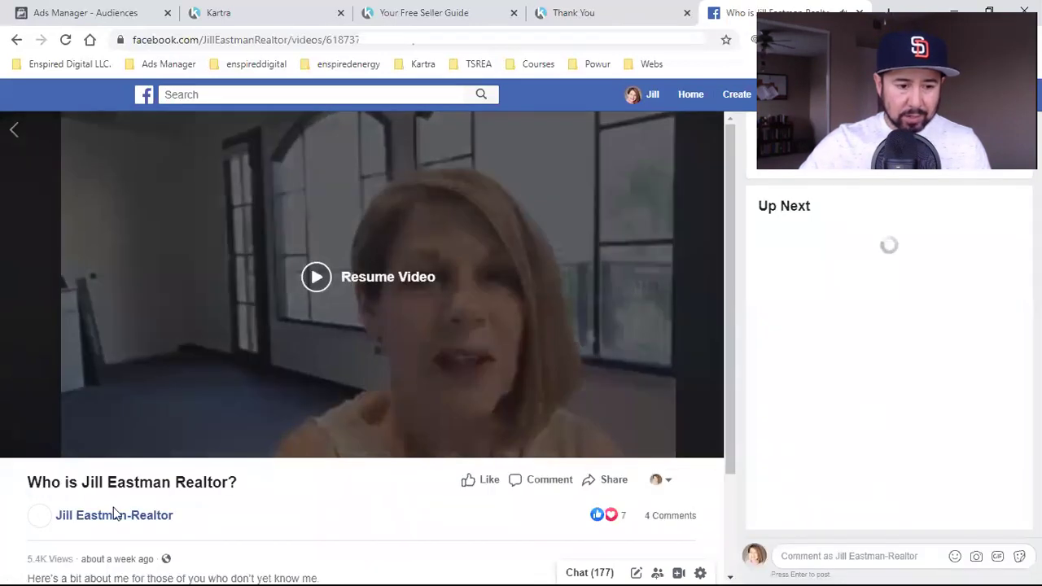
scroll(45, 559, "down", 1)
double_click(39, 427)
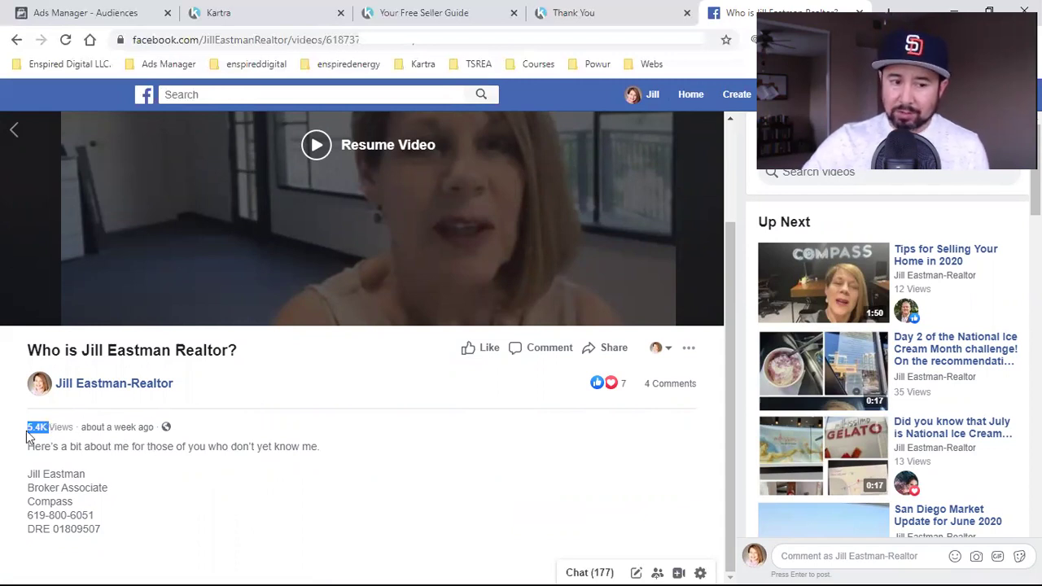
- Glance at the audience setup, then play and pause the intro video
left_click(96, 11)
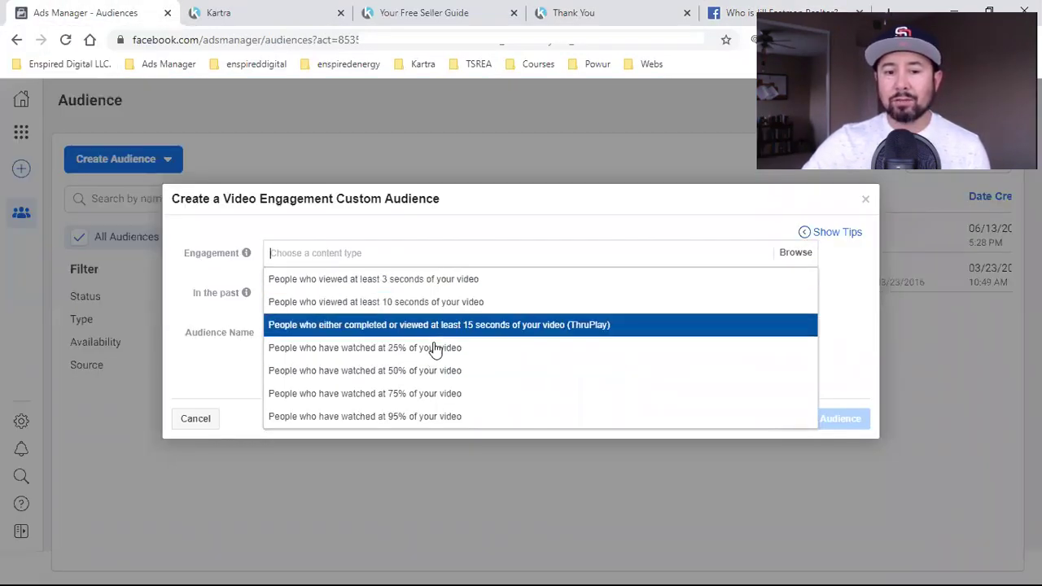
left_click(720, 12)
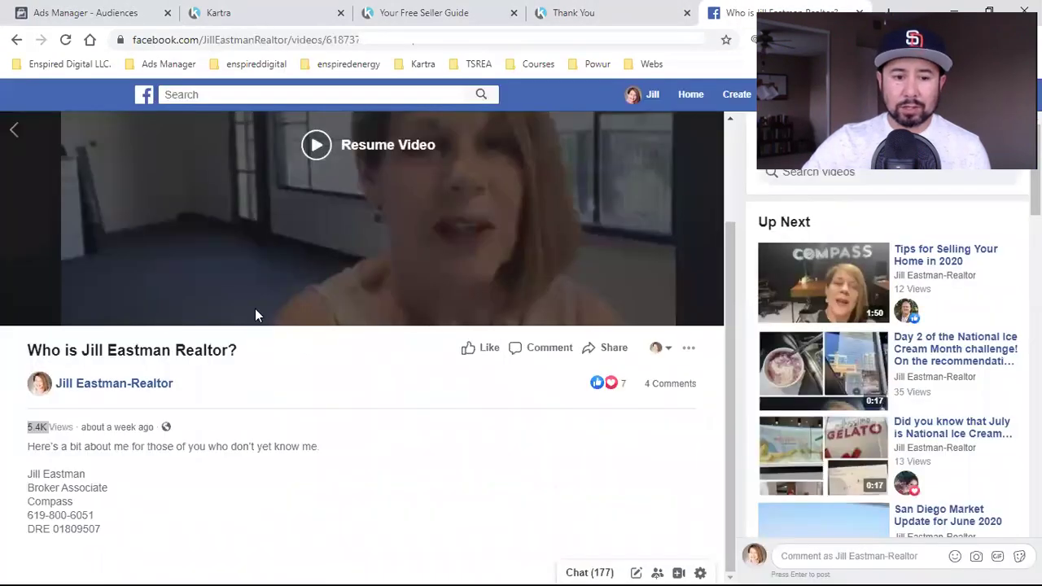
scroll(337, 159, "up", 2)
left_click(315, 277)
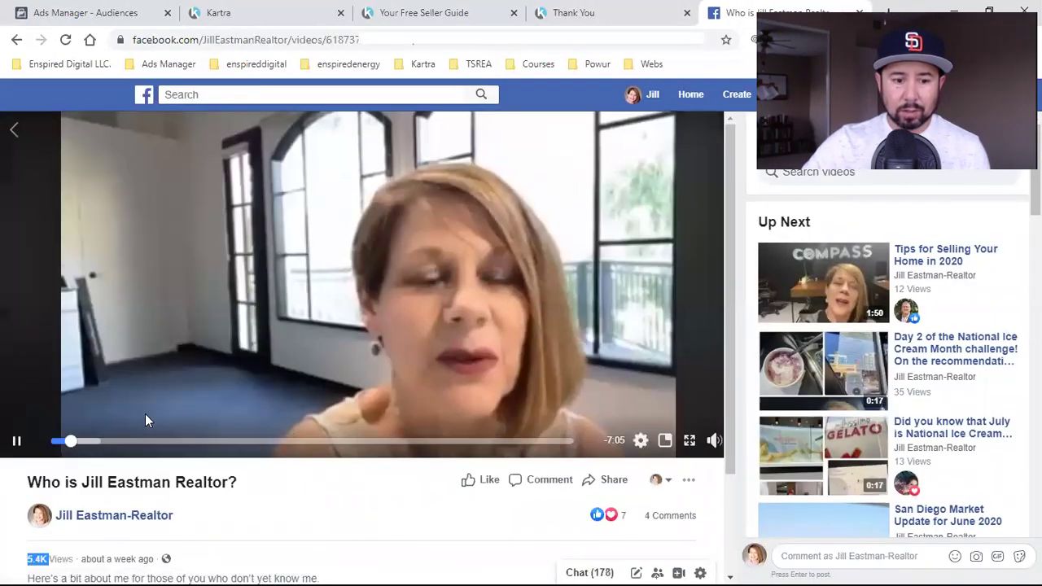
left_click(17, 441)
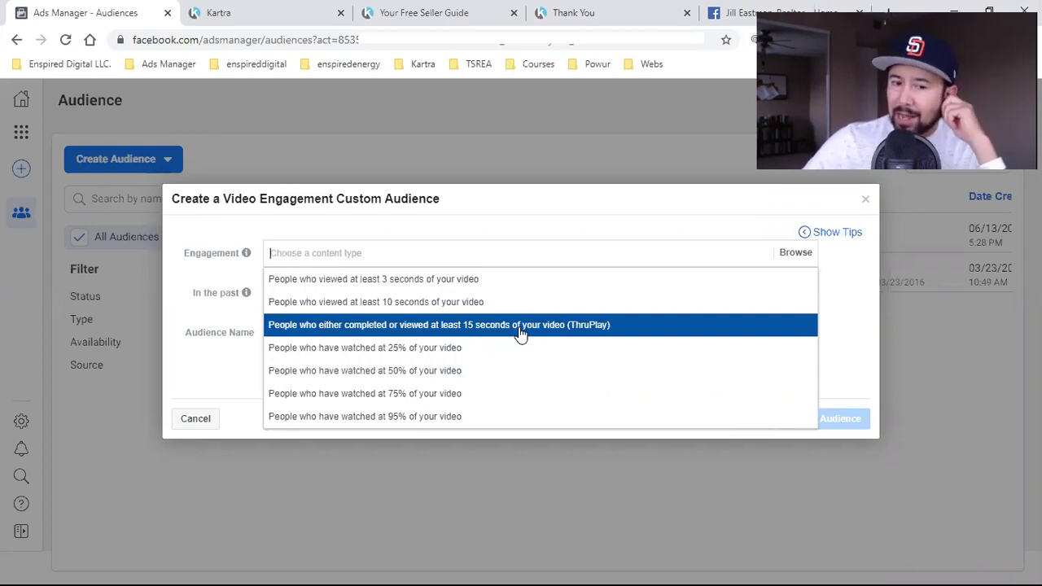
- Target people who watched 25% of the video and select the intro video from the page videos
left_click(469, 354)
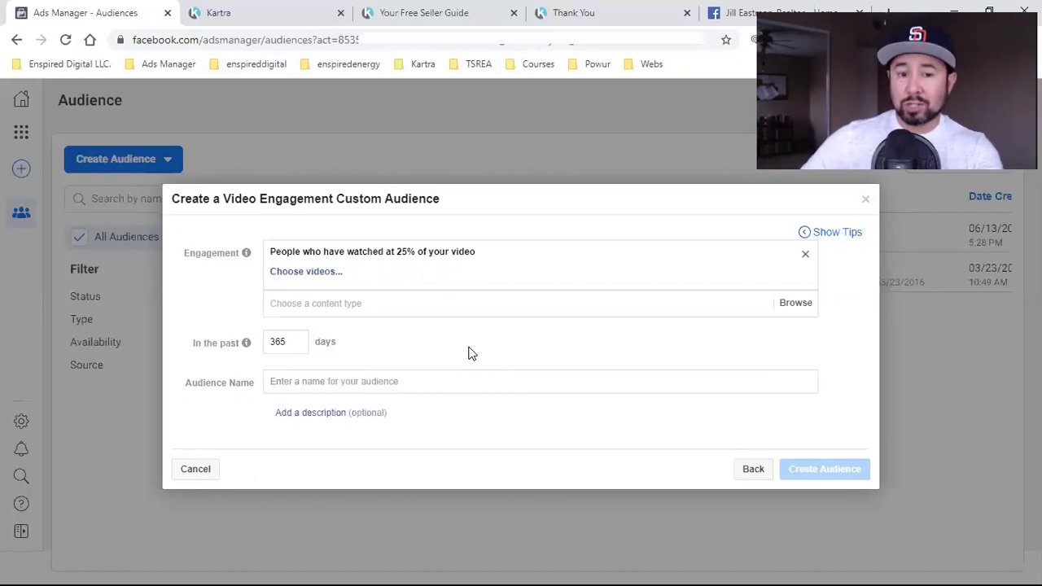
left_click(318, 274)
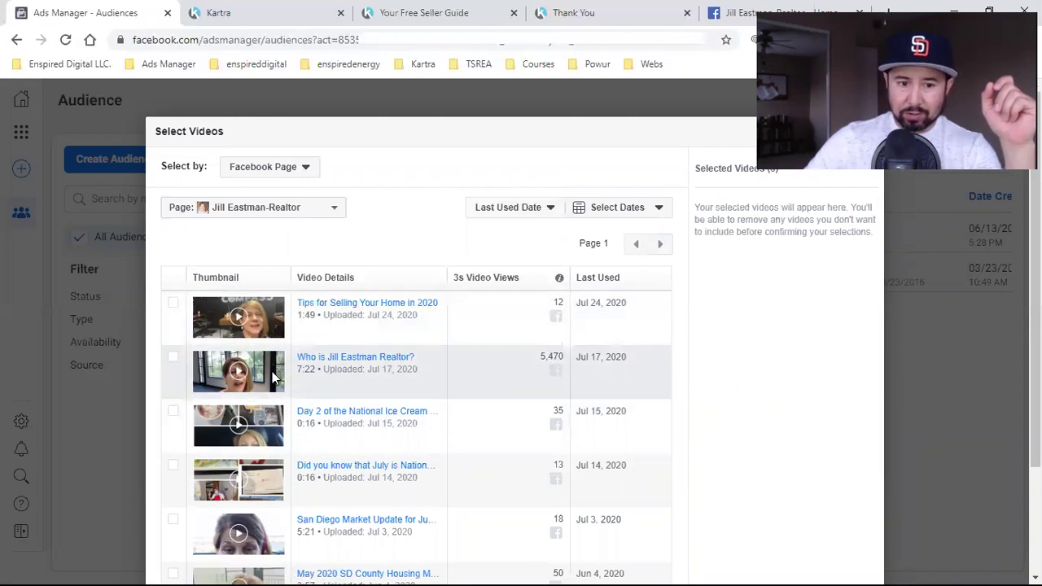
left_click(247, 378)
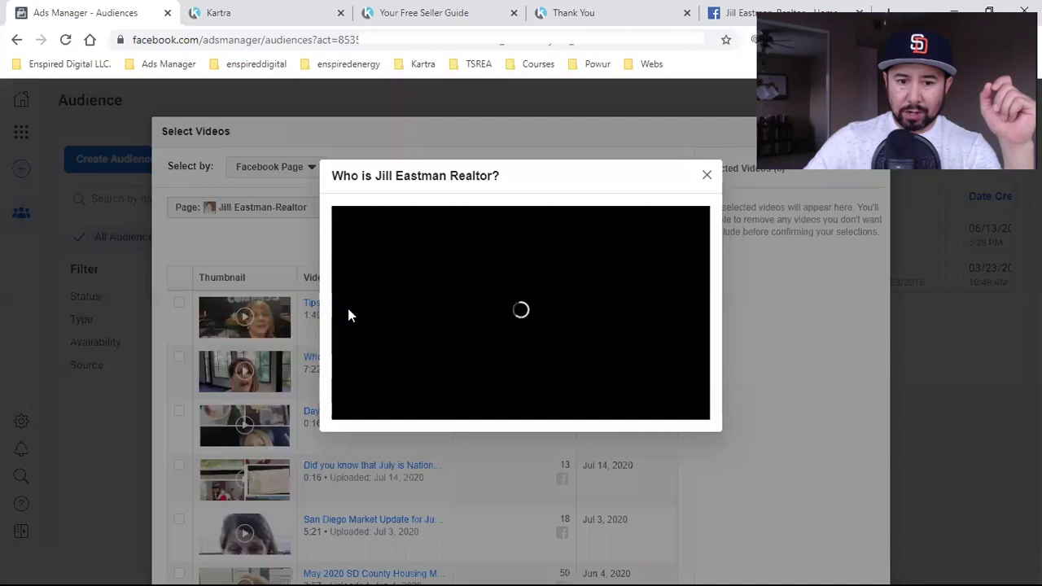
key("Escape")
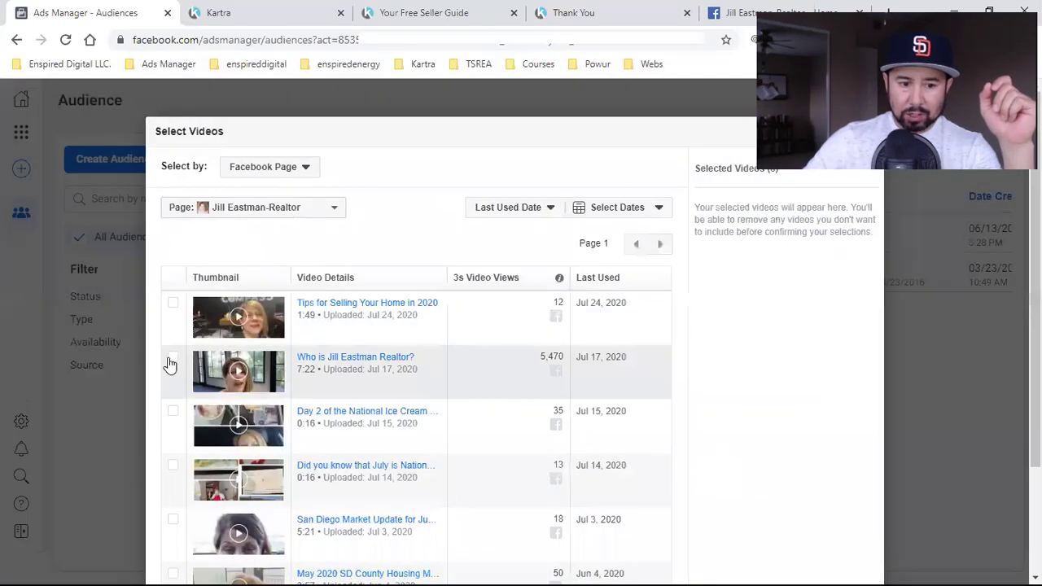
left_click(172, 358)
scroll(546, 364, "down", 2)
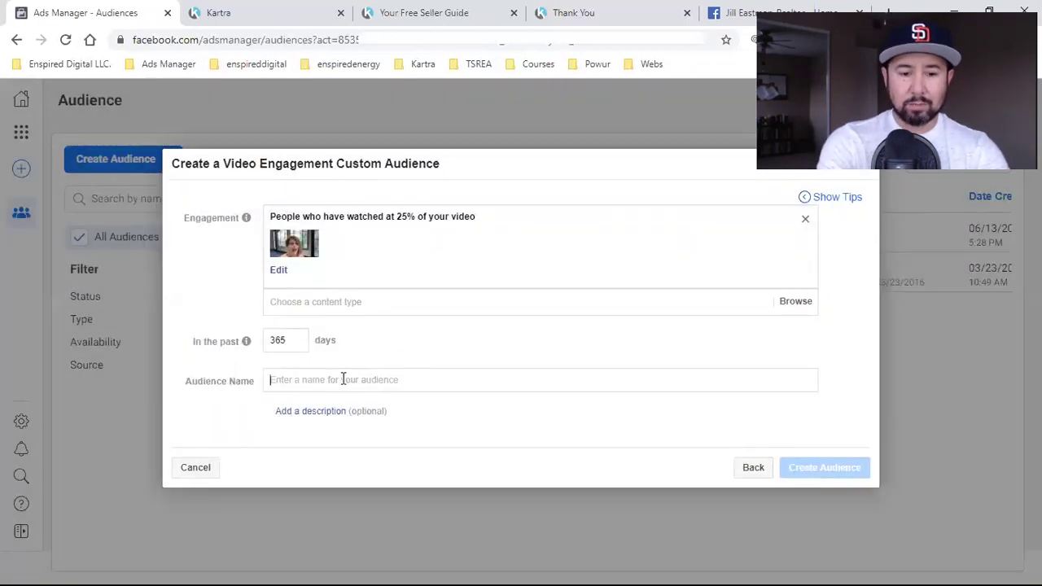
- Name the audience '25% Of INTRO VIDEO', capitalising 'Of'
type("25")
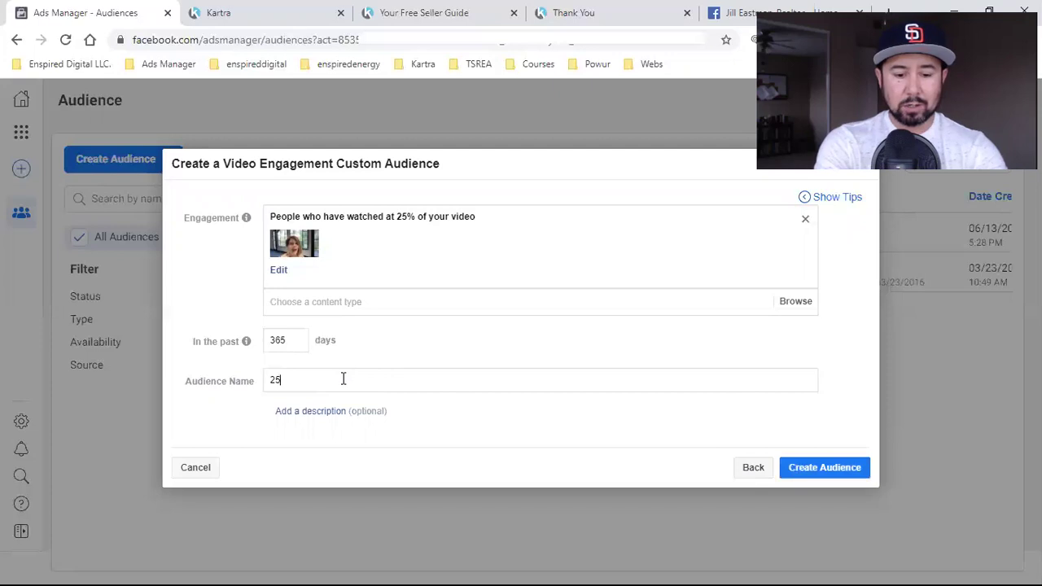
type("% of INTRO VIDEO")
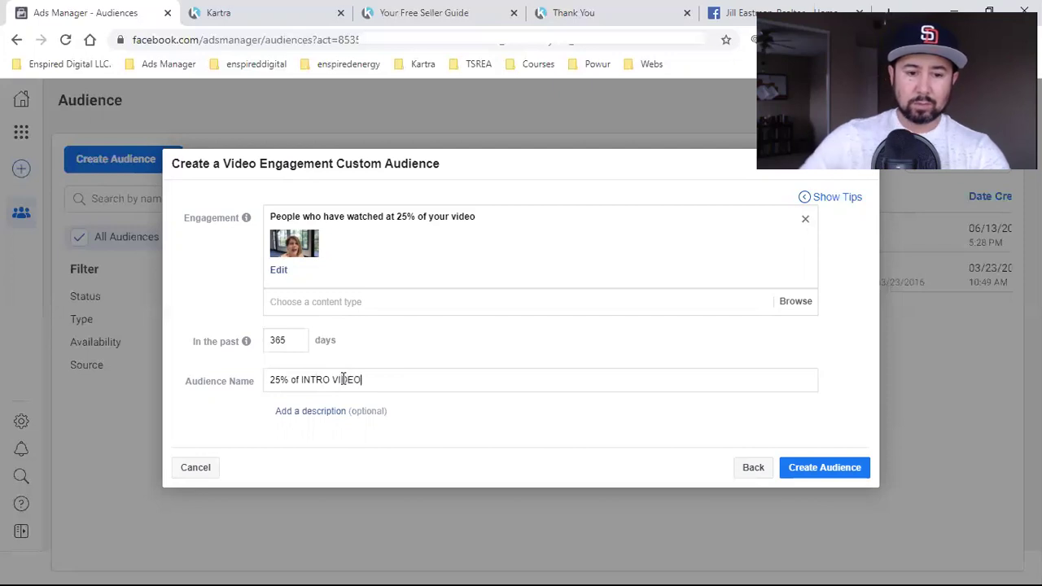
left_click(300, 379)
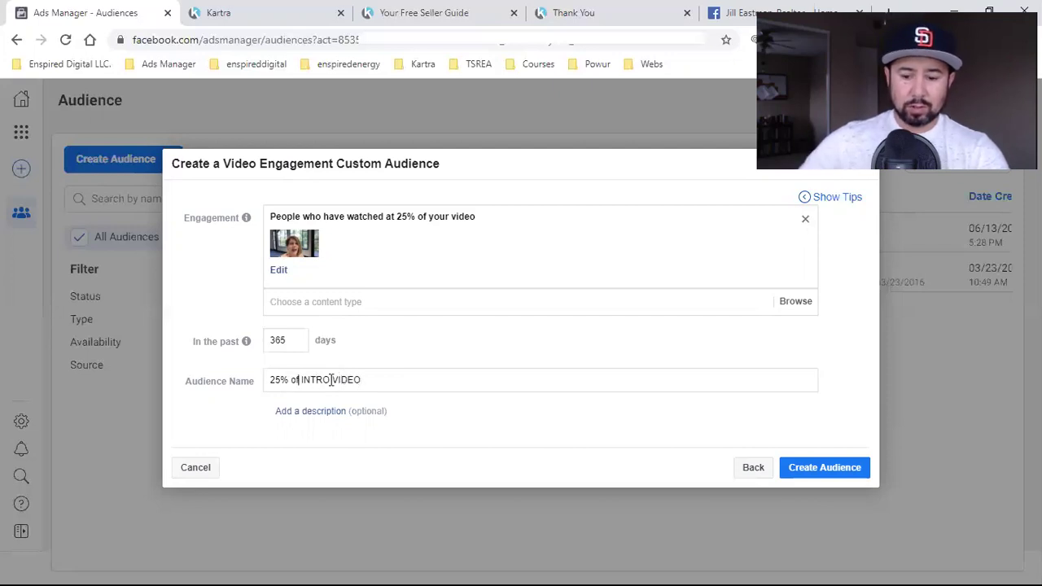
key("BackSpace")
key("BackSpace")
type("Of")
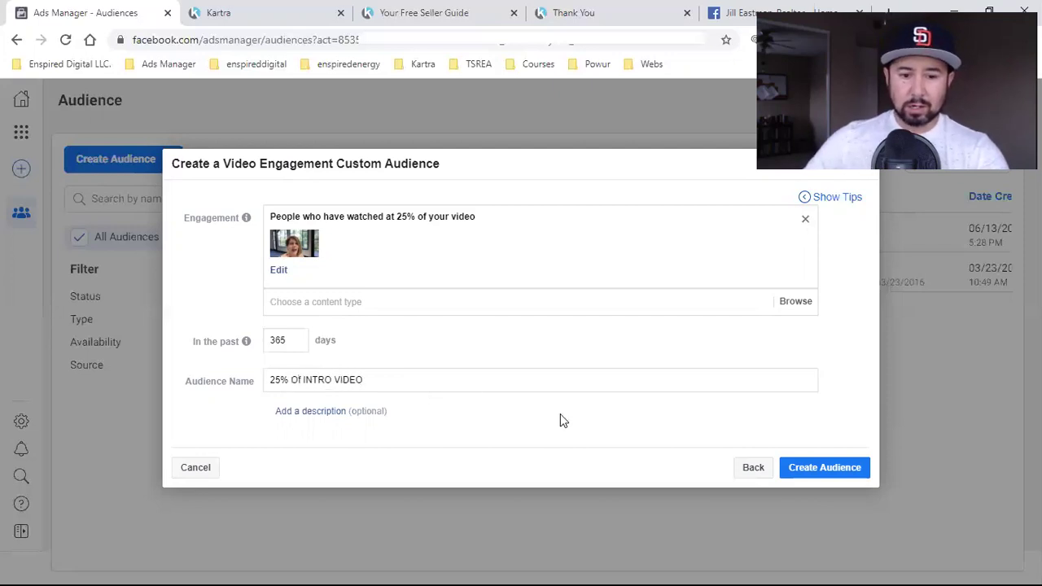
- Create the audience, finish the confirmation, and return to the seller guide landing page
left_click(790, 469)
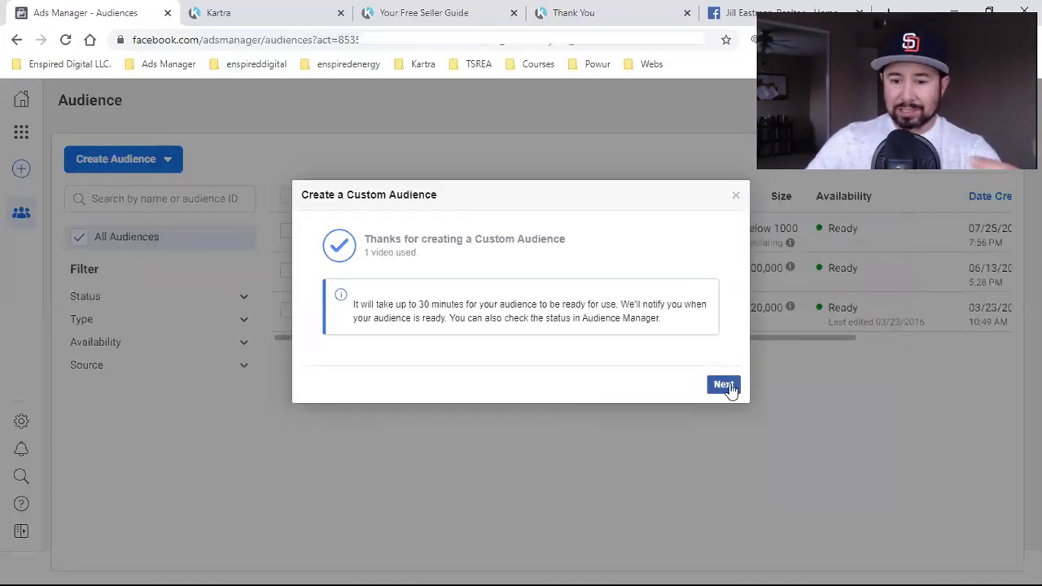
left_click(730, 390)
left_click(854, 452)
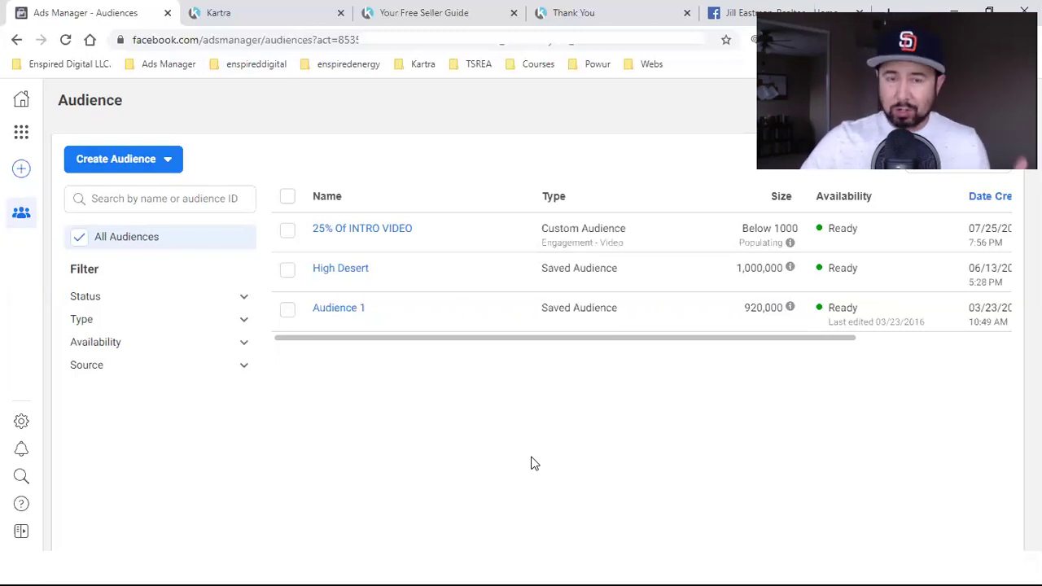
left_click(447, 18)
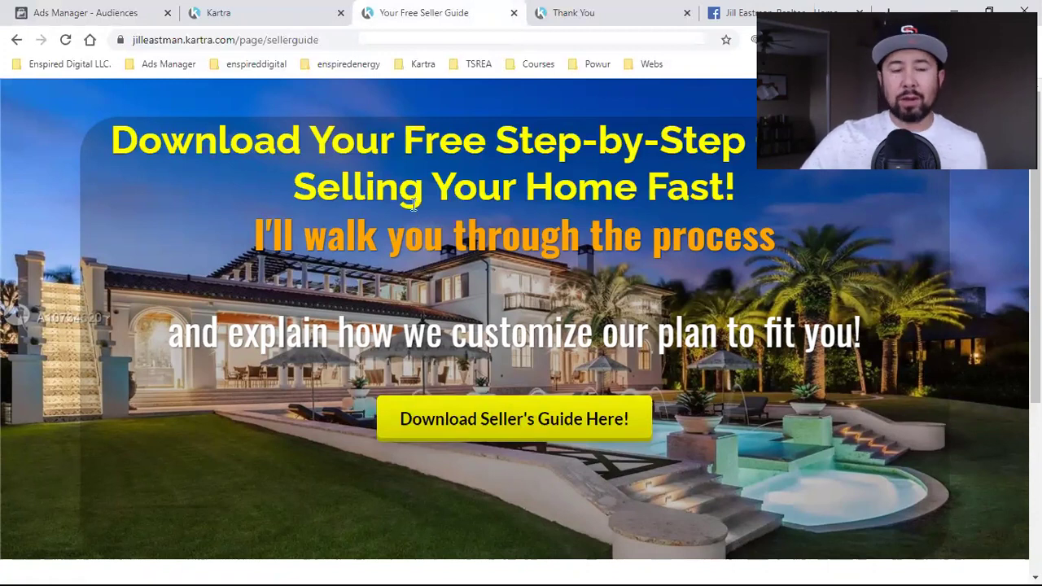
- Go back to the Ads Manager Audiences tab after reviewing the Kartra seller guide page
left_click(148, 8)
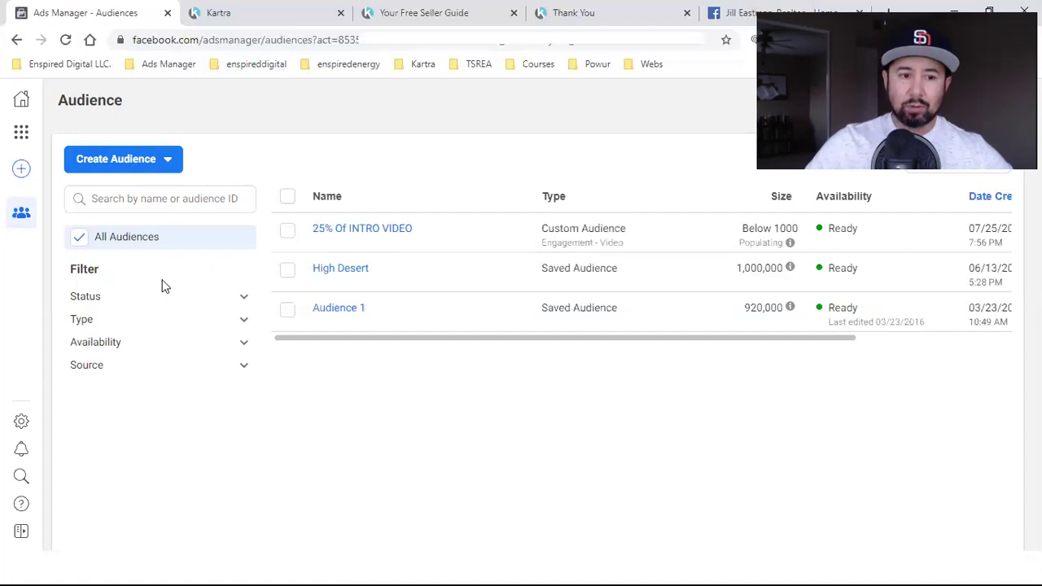
- Start a new custom audience based on website visitors
left_click(107, 160)
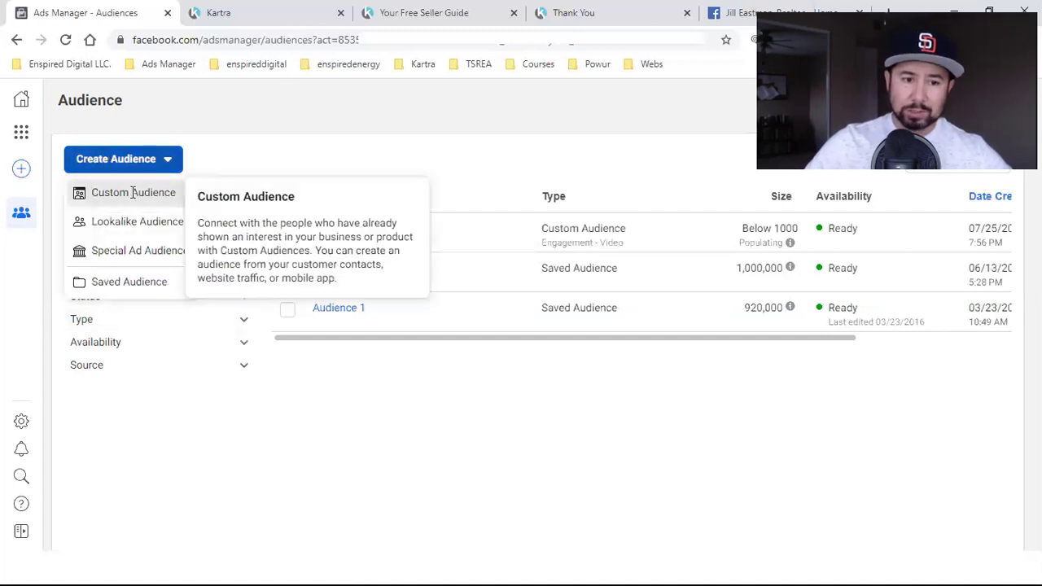
left_click(133, 197)
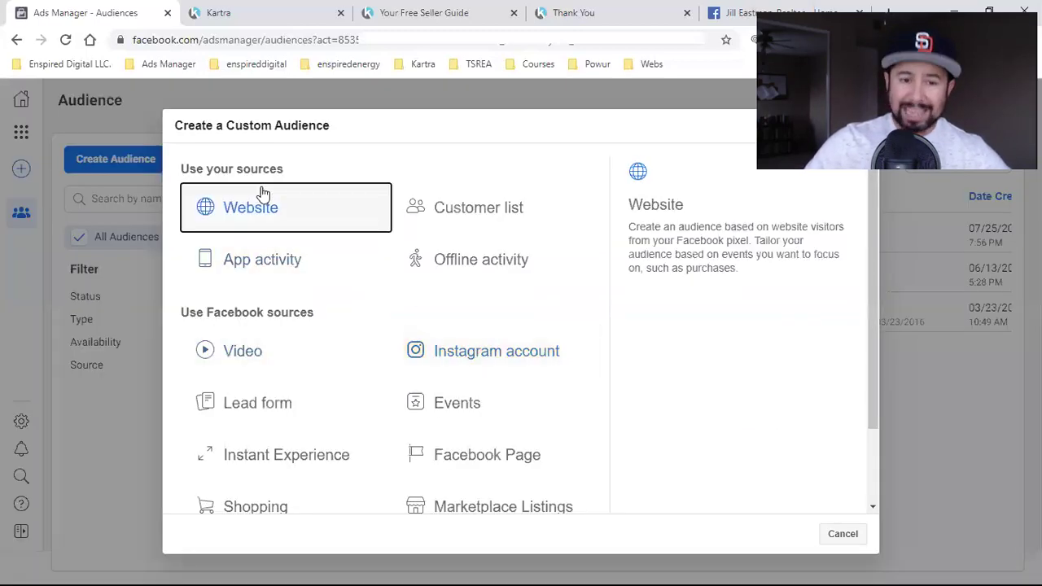
key("Escape")
left_click(567, 317)
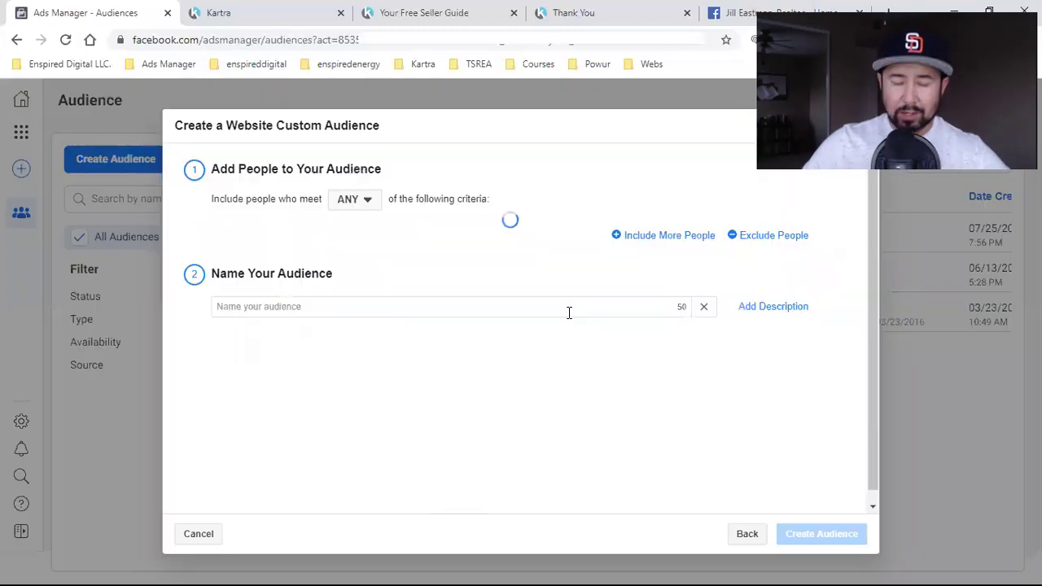
- Copy the seller guide landing page URL from the address bar and return to Ads Manager
left_click(395, 10)
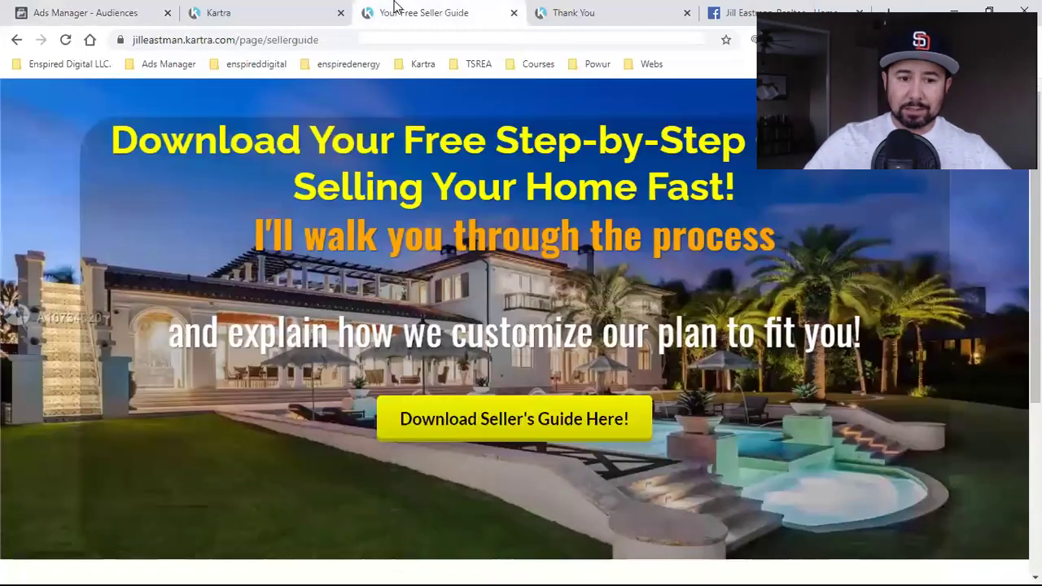
double_click(267, 39)
left_click_drag(166, 39, 456, 39)
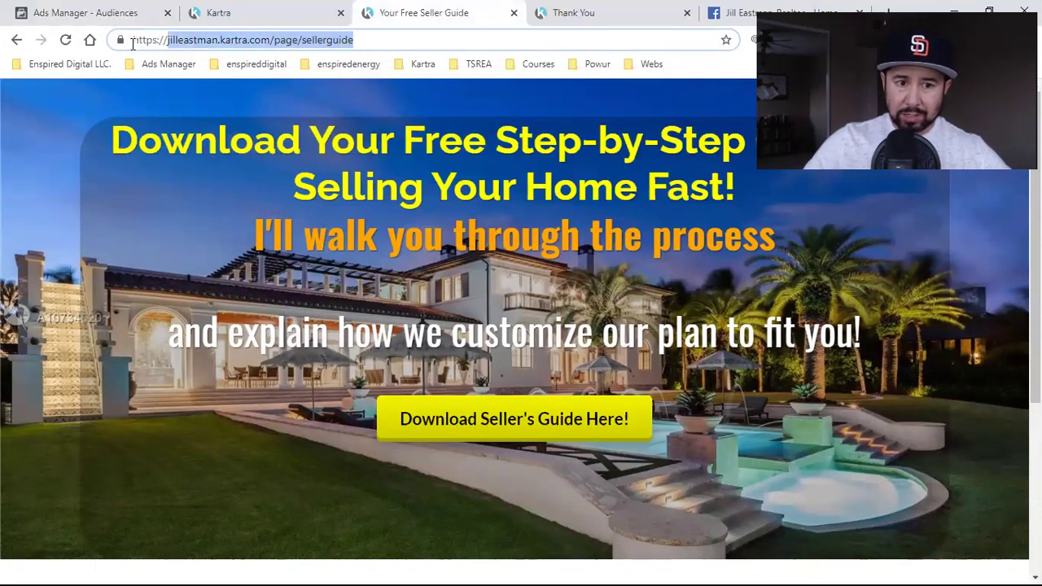
right_click(237, 43)
left_click(309, 121)
left_click(80, 10)
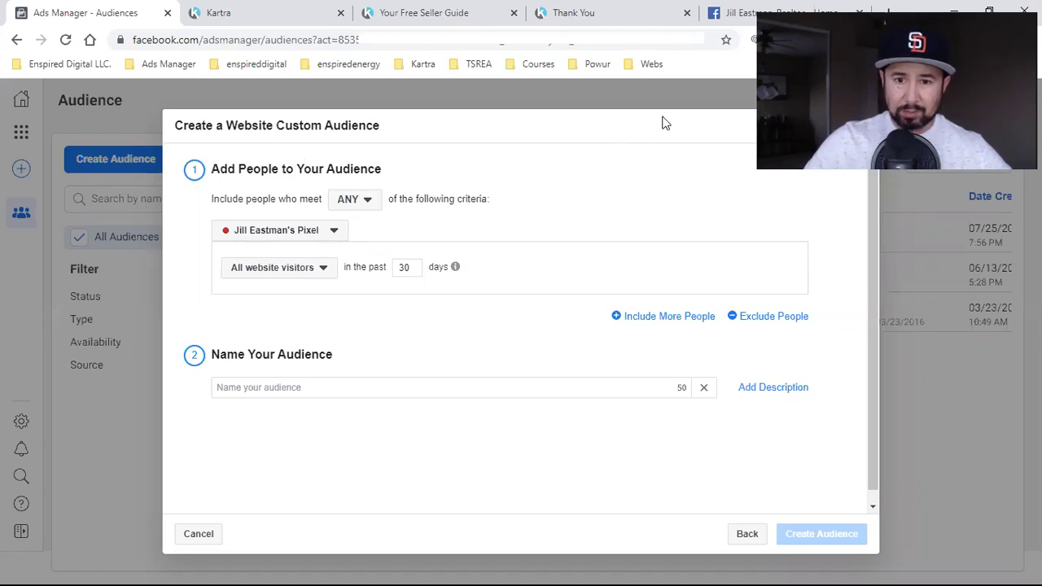
- Keep the existing pixel and include visitors of the pasted seller guide page URL
left_click(269, 234)
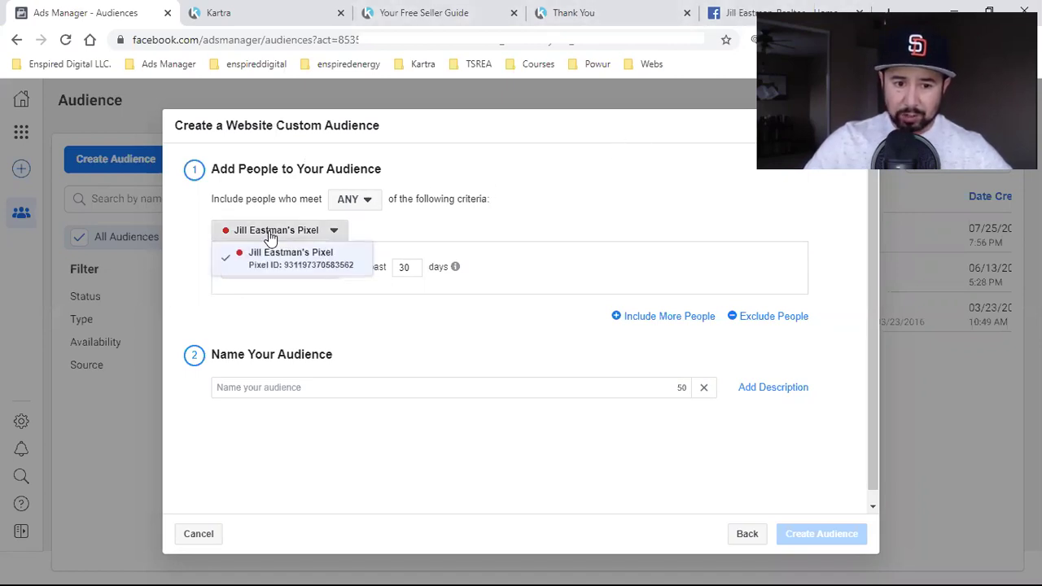
left_click(271, 235)
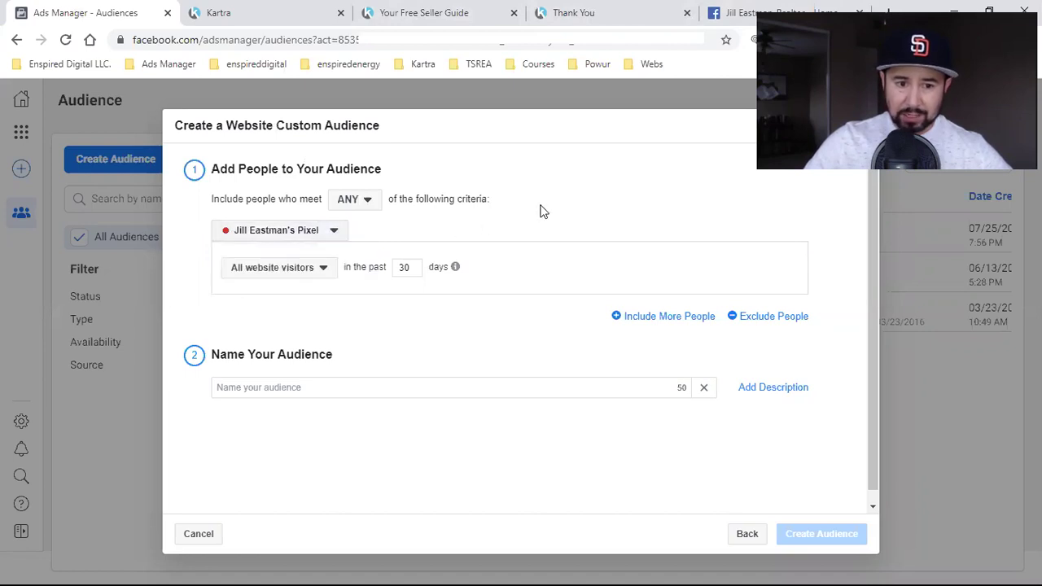
left_click(268, 276)
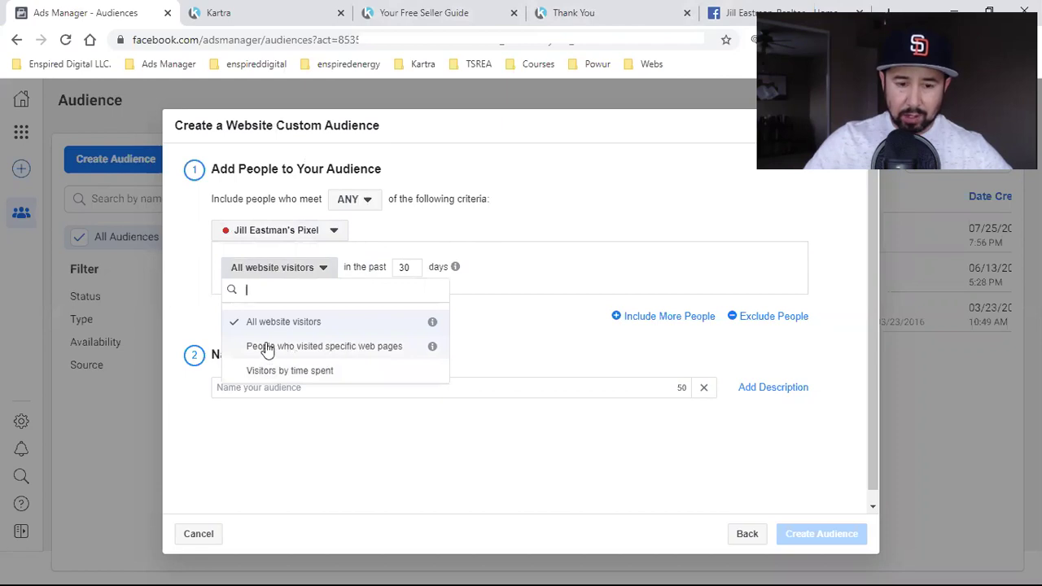
left_click(337, 349)
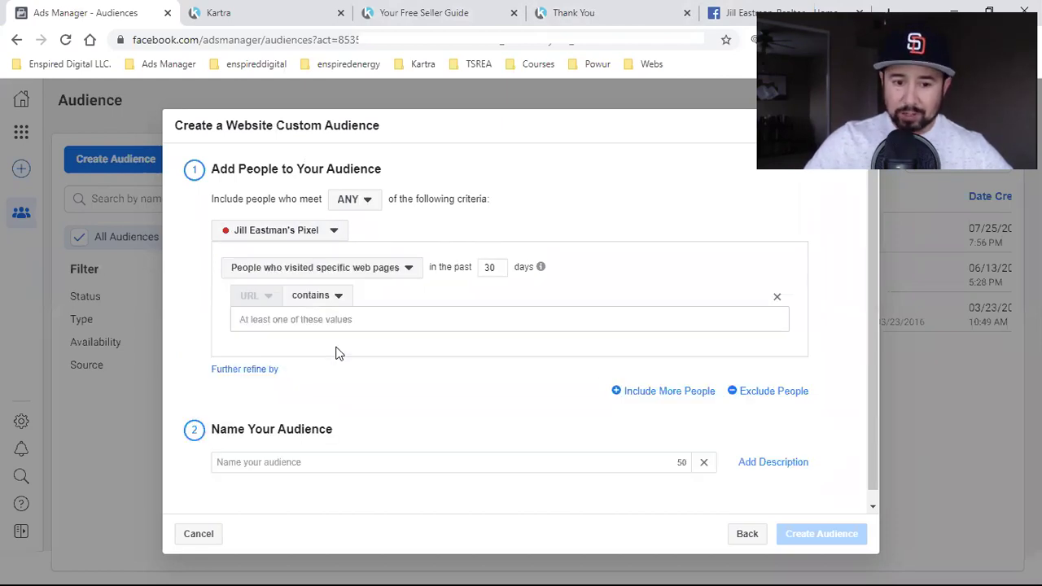
left_click(412, 319)
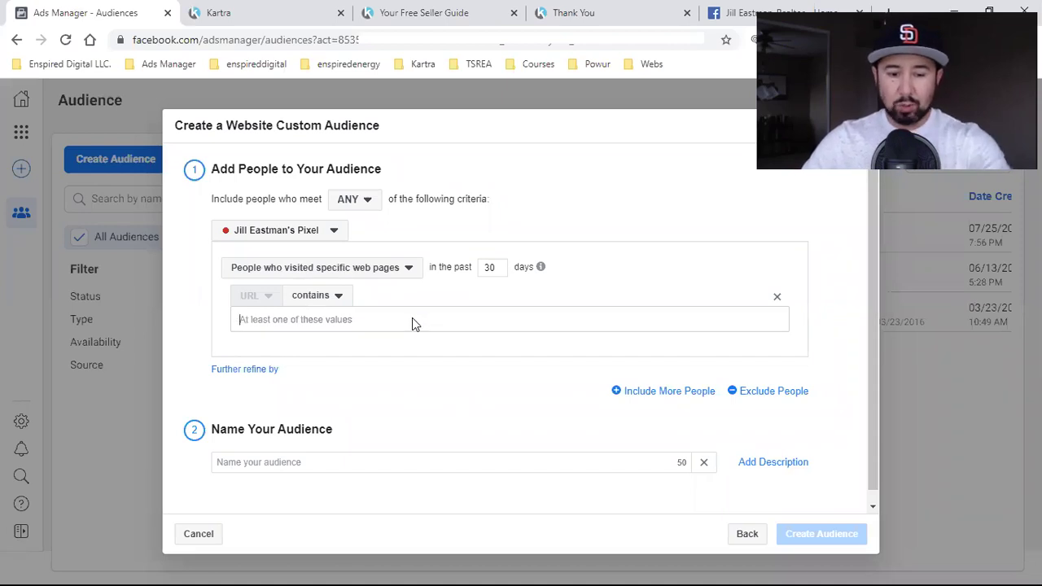
key("ctrl+v")
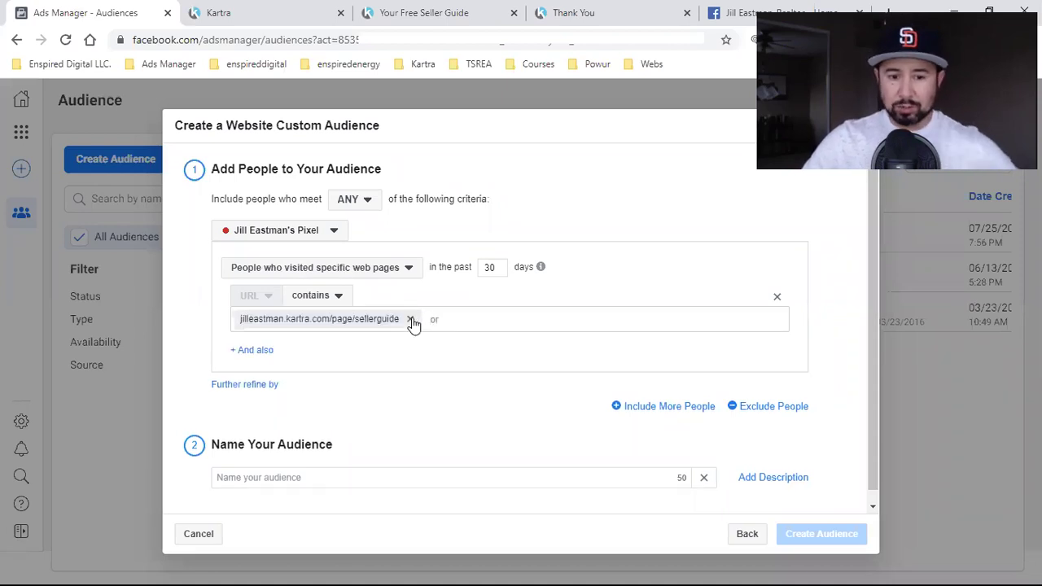
- Extend the lookback to 180 days and add an Exclude People rule
double_click(489, 267)
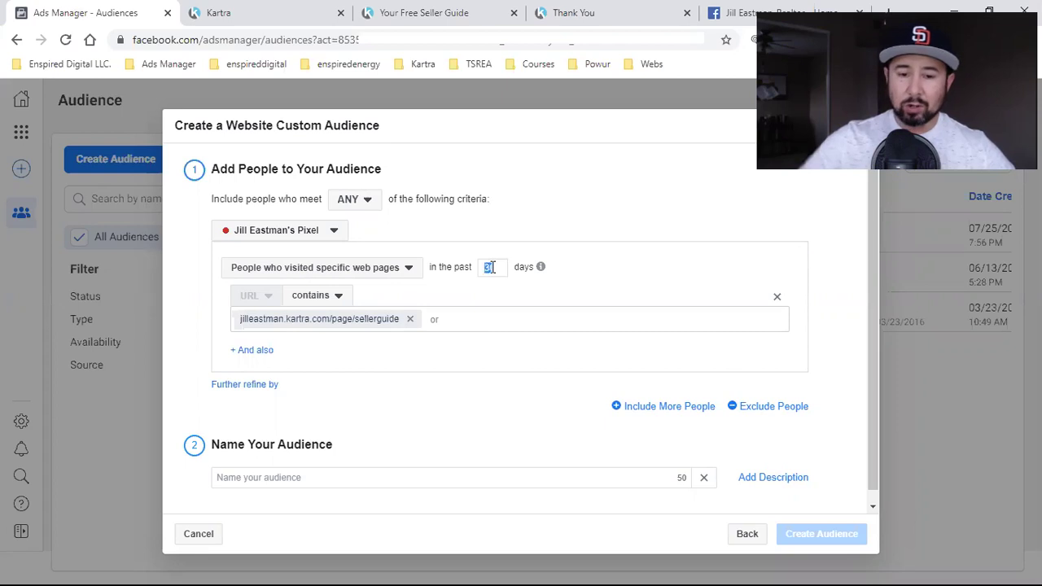
type("18")
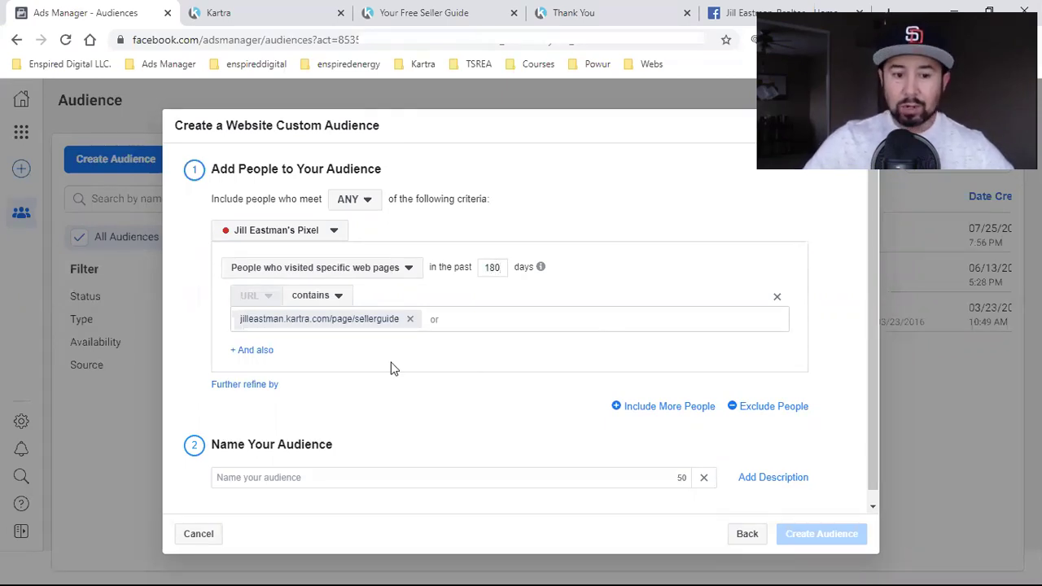
left_click(779, 418)
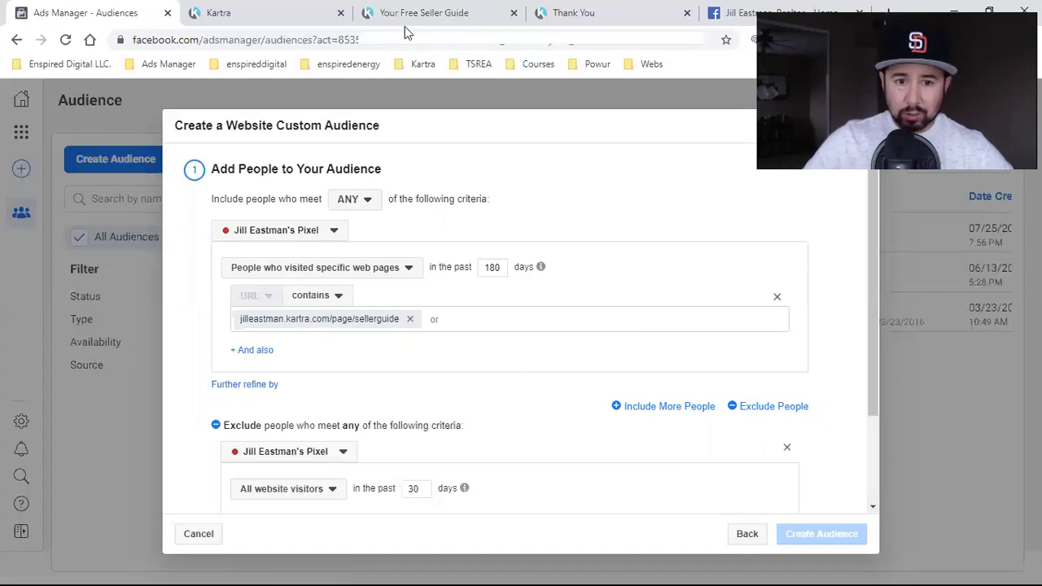
- Copy the thank-you page URL from the Thank You tab and return to the audience form
left_click(574, 12)
left_click(233, 41)
left_click(235, 42)
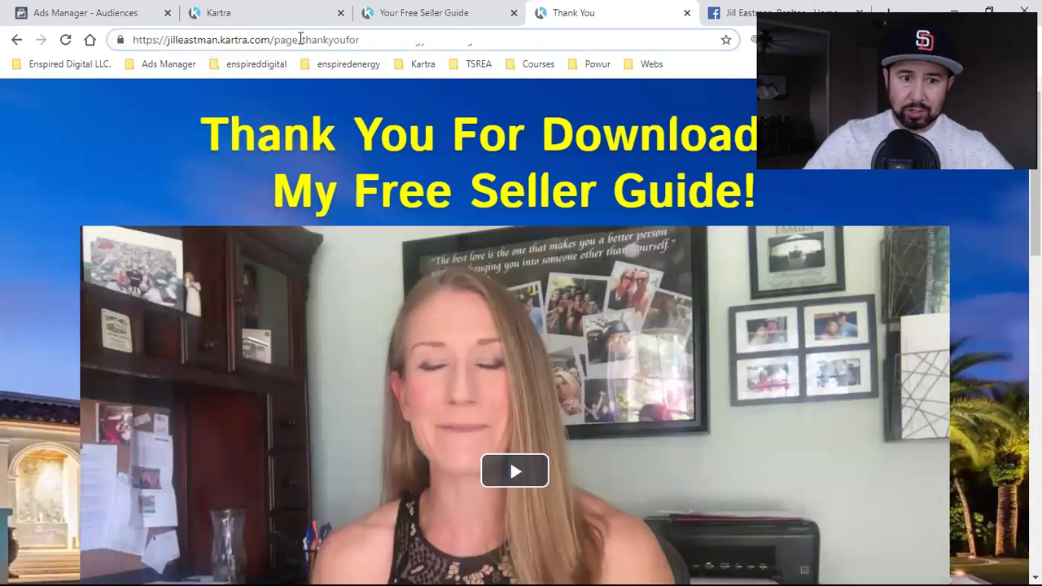
left_click_drag(169, 39, 505, 46)
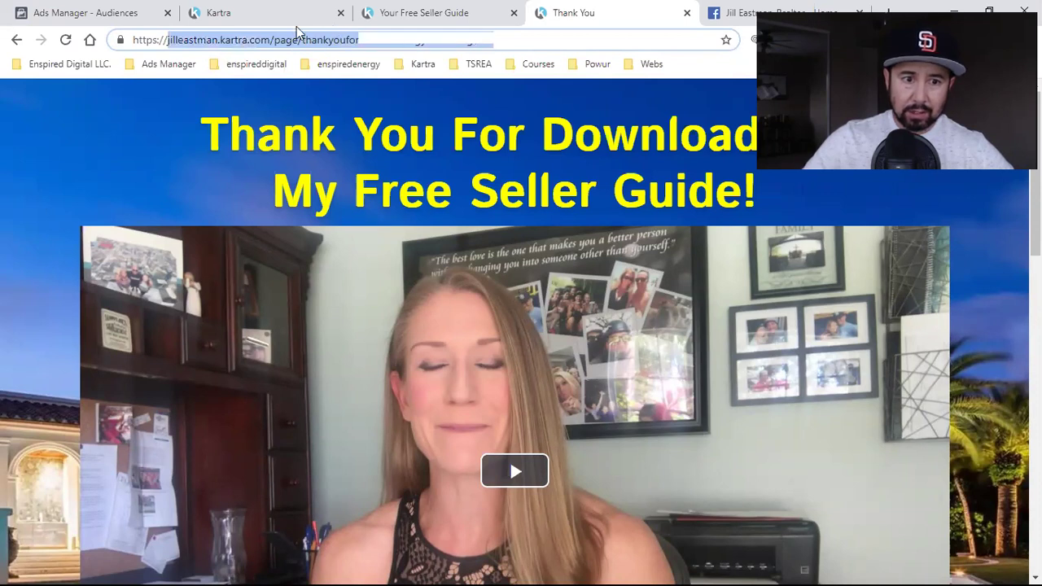
right_click(210, 42)
left_click(284, 125)
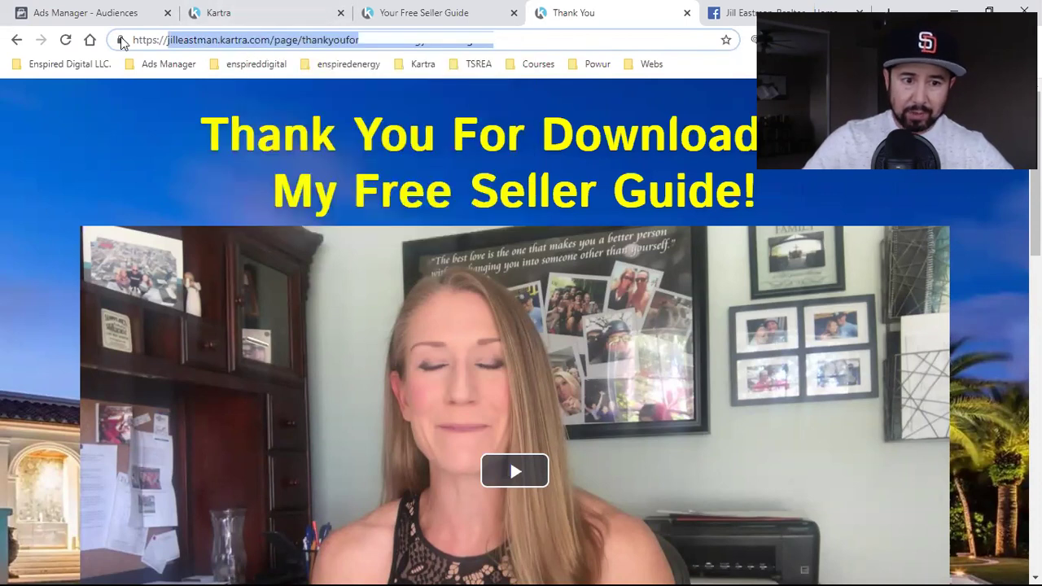
left_click(95, 10)
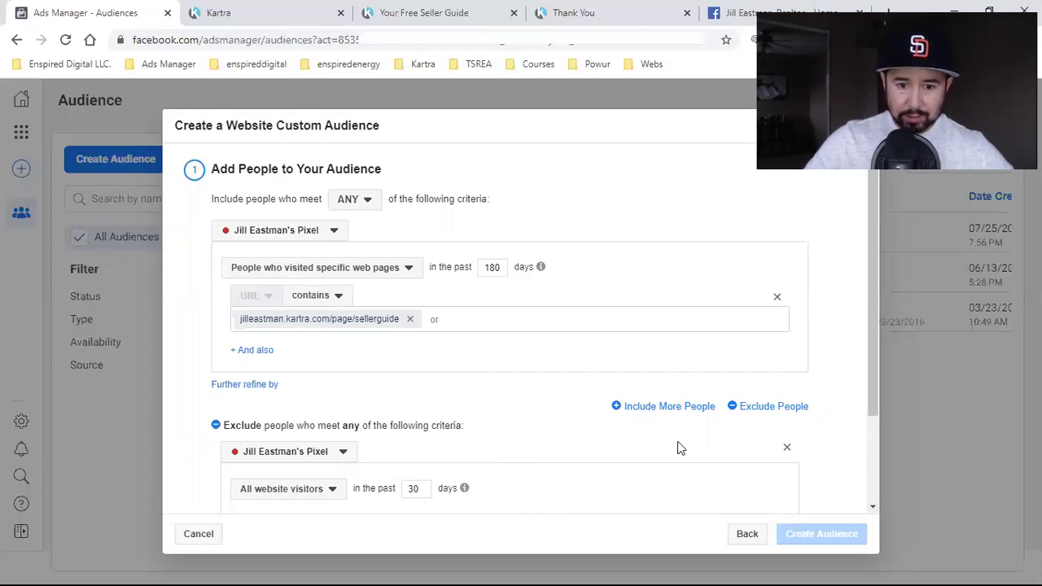
- Set the exclusion to people who visited specific web pages, pasting the thank-you page URL
scroll(461, 416, "down", 1)
scroll(461, 414, "down", 3)
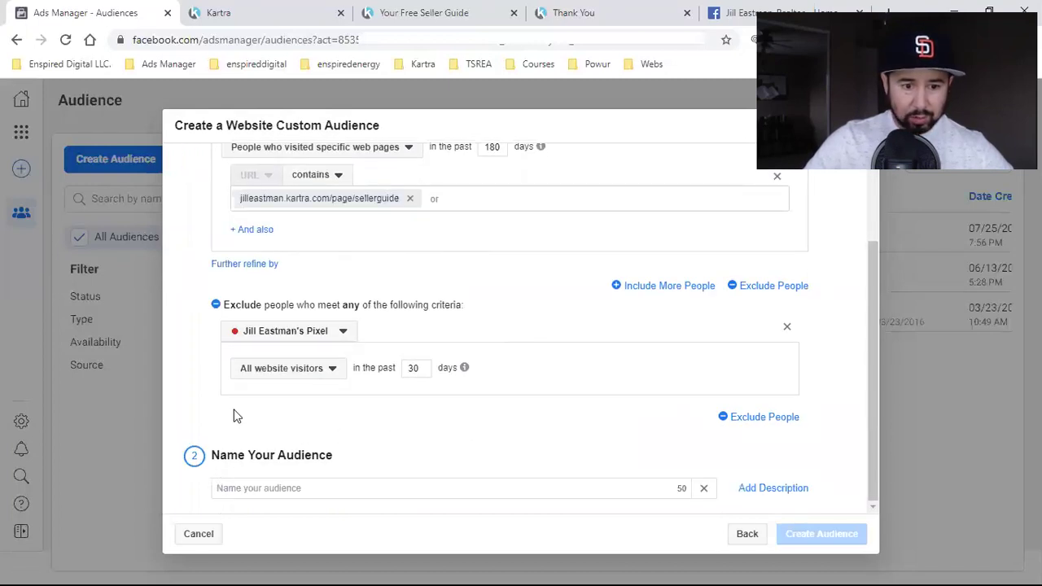
left_click(282, 371)
left_click(278, 448)
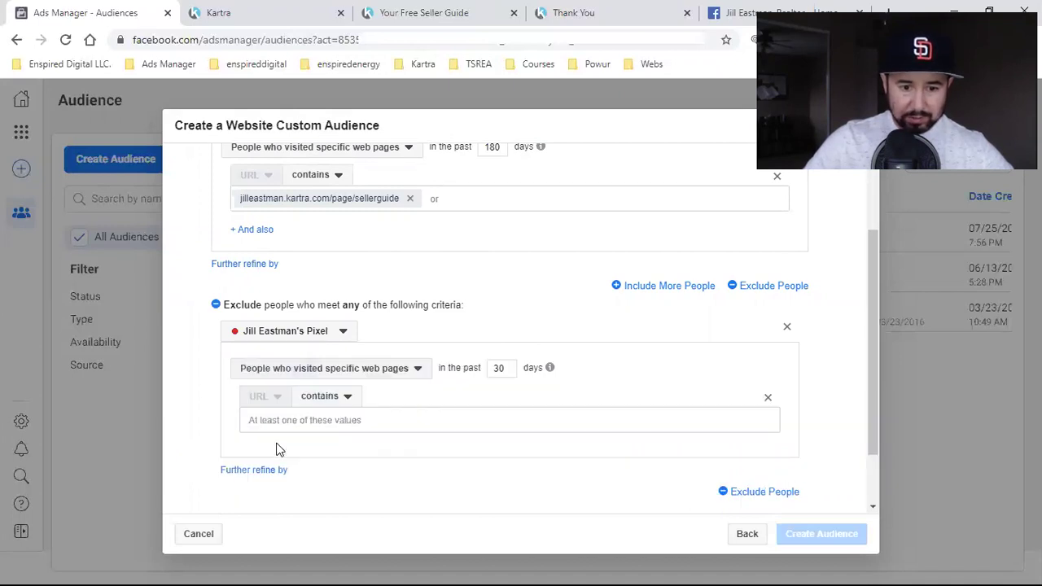
left_click(320, 423)
key("ctrl+v")
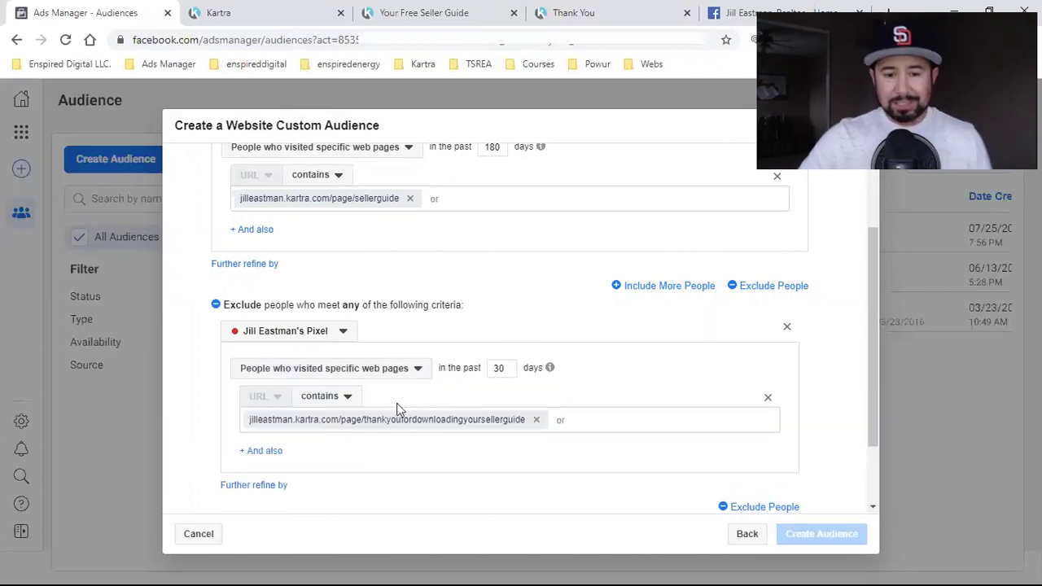
scroll(361, 447, "down", 2)
left_click(287, 488)
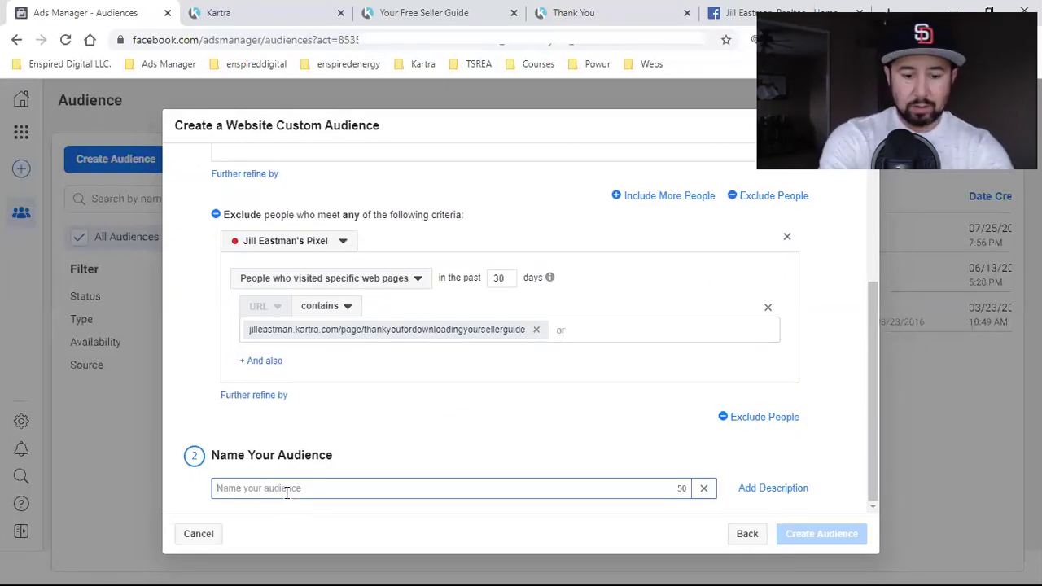
- Enter 'Seller Guide Page Views (No Opt-In)' as the audience name, then view the seller guide landing page
type("Seller Guide ")
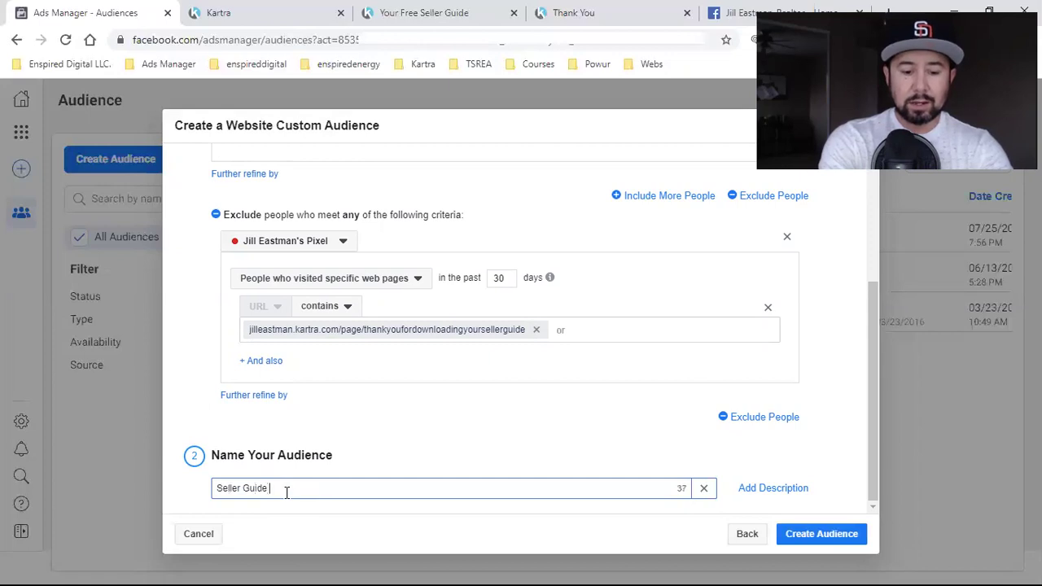
type("Page Views (")
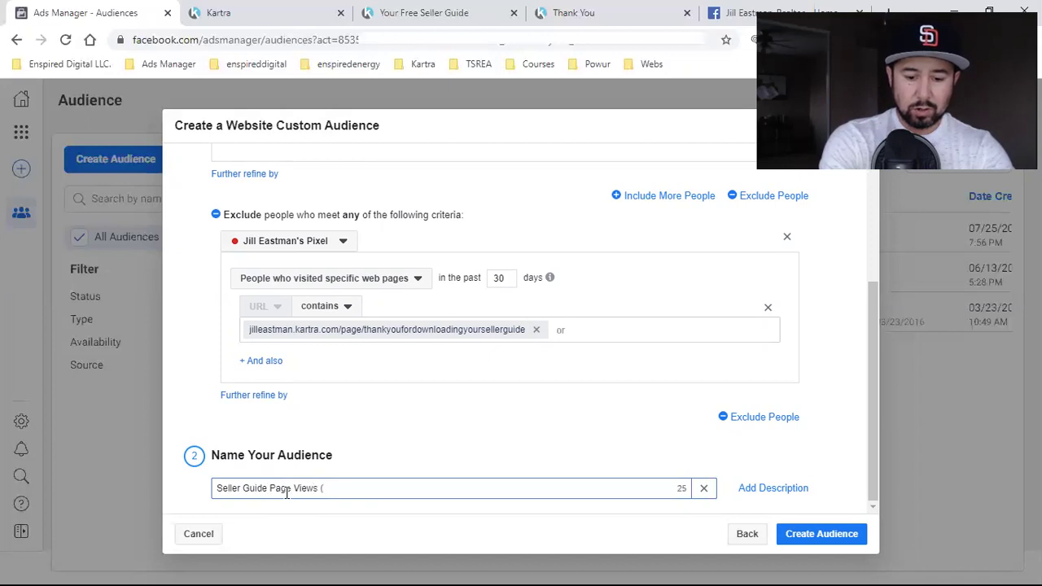
type("No Op")
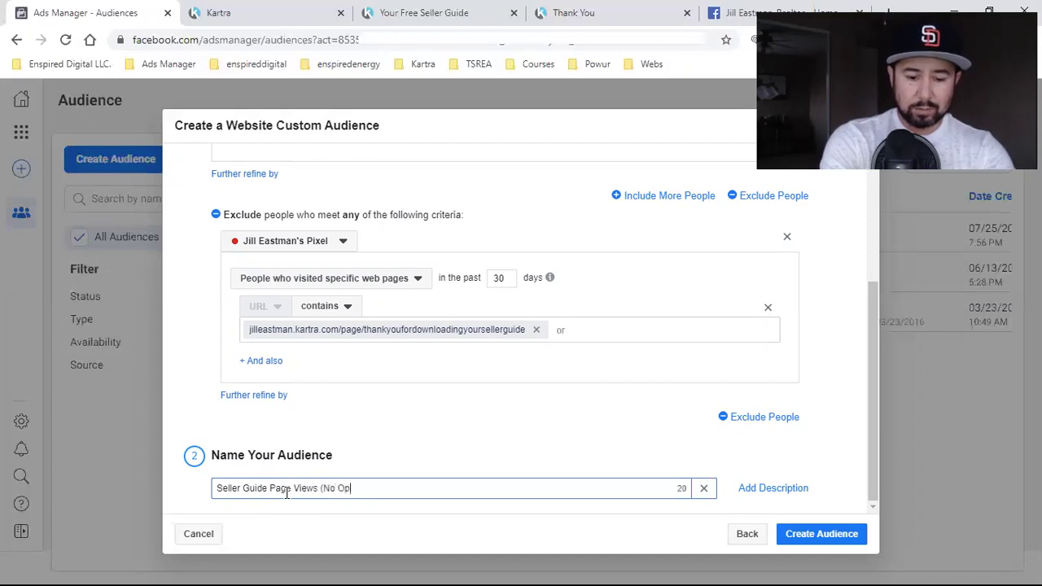
type("t-In)")
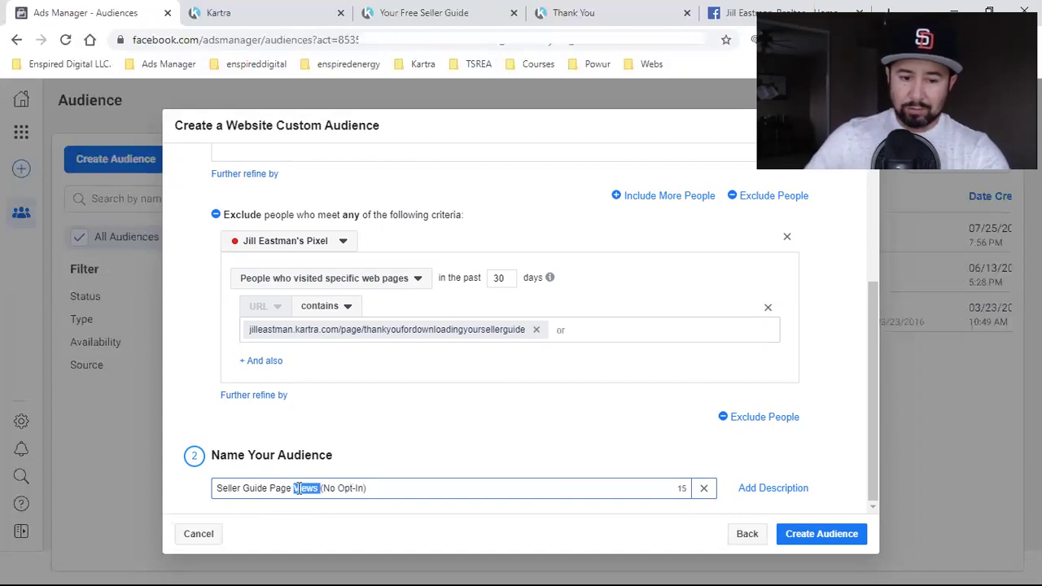
triple_click(299, 488)
right_click(299, 491)
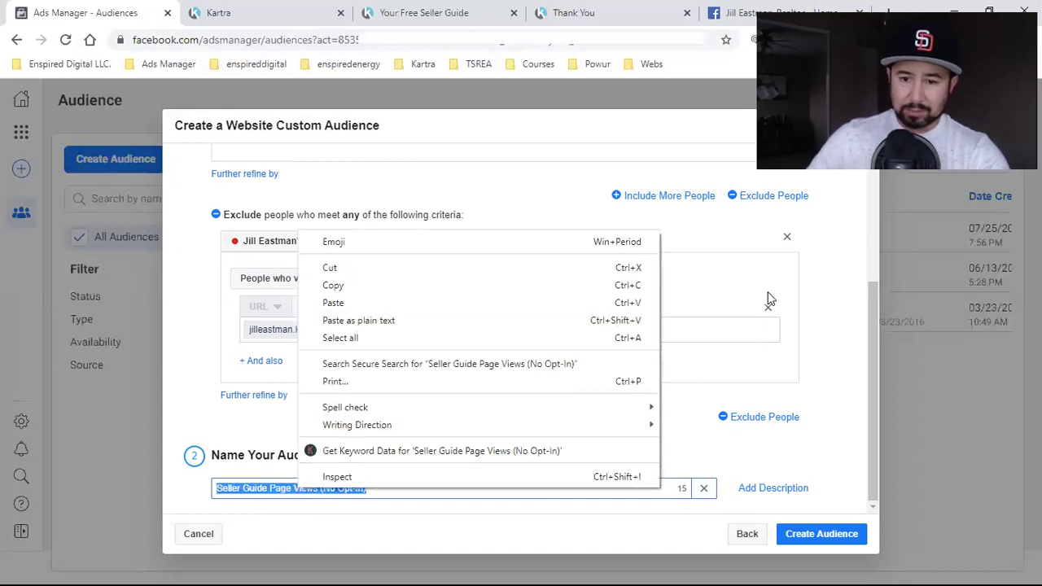
left_click(843, 321)
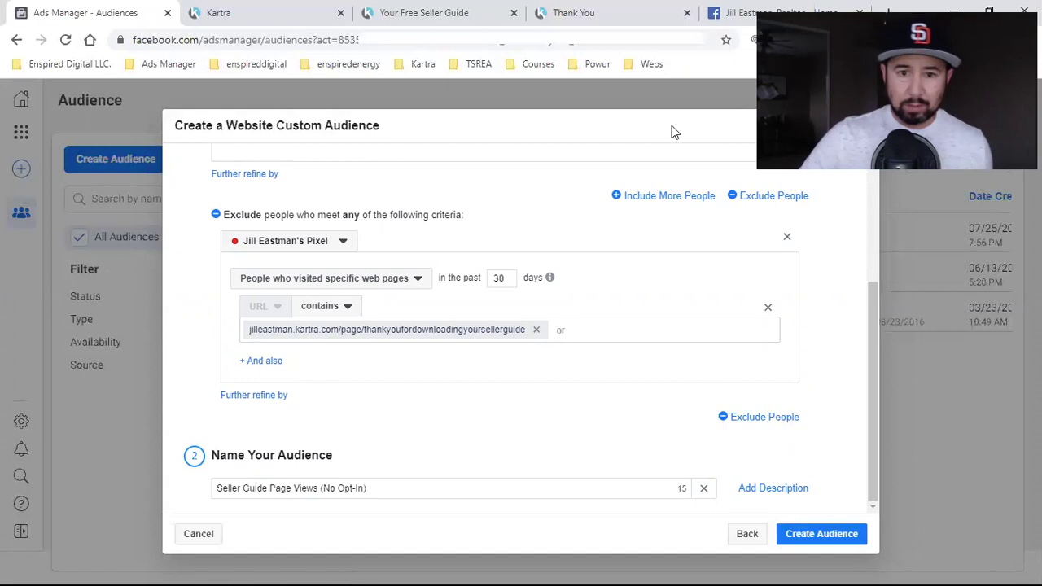
left_click(464, 11)
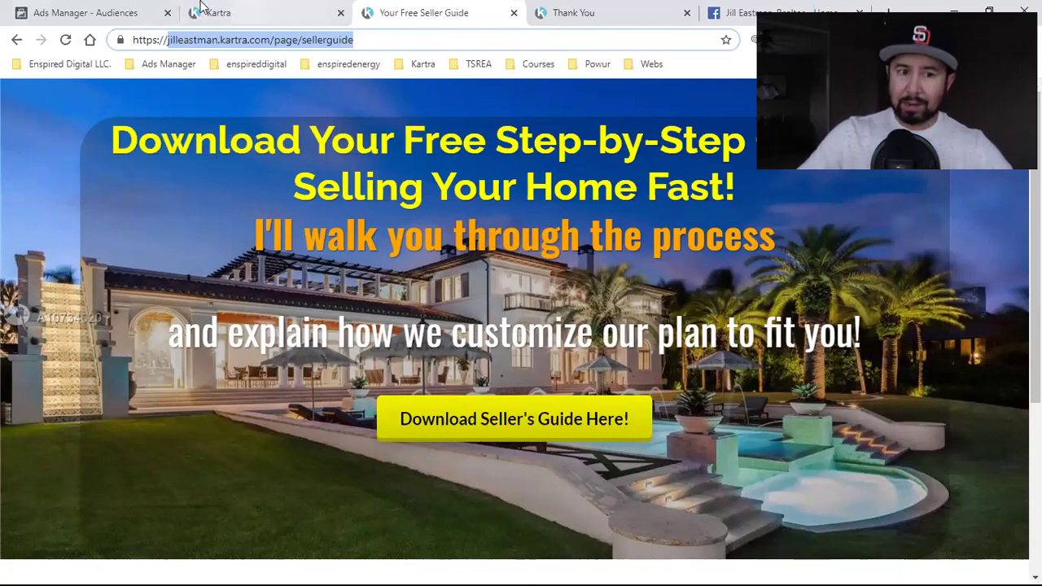
- Switch back to the Ads Manager website audience form with Ctrl+1
key("ctrl+1")
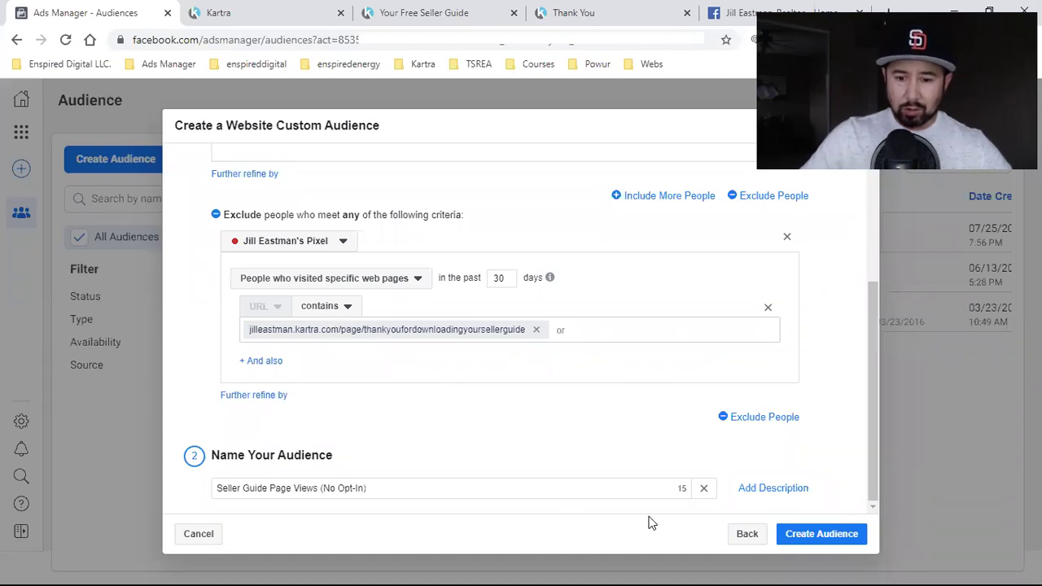
- Create the Seller Guide Page Views (No Opt-In) audience and close its confirmation
left_click(822, 535)
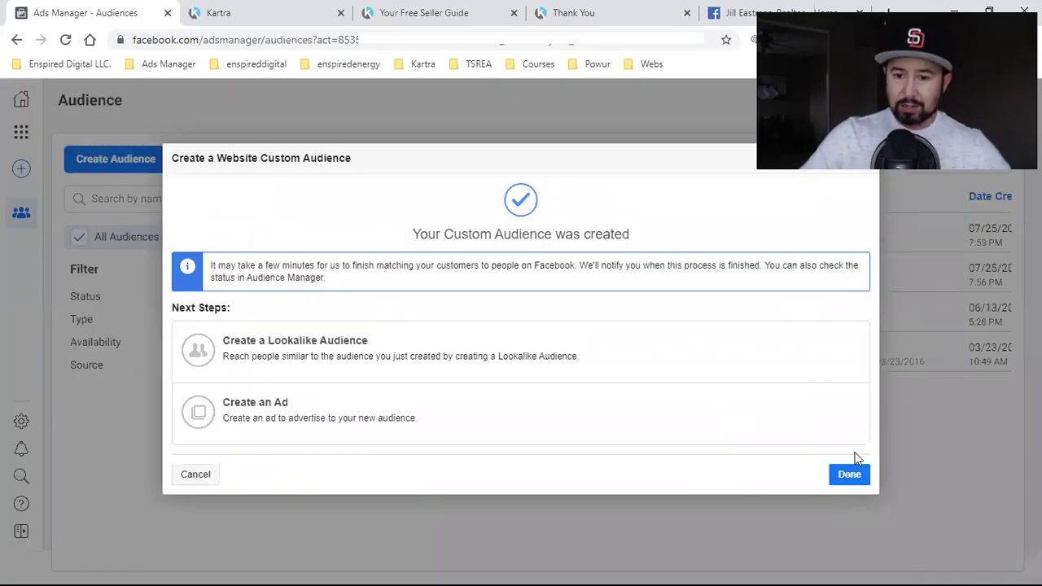
left_click(818, 480)
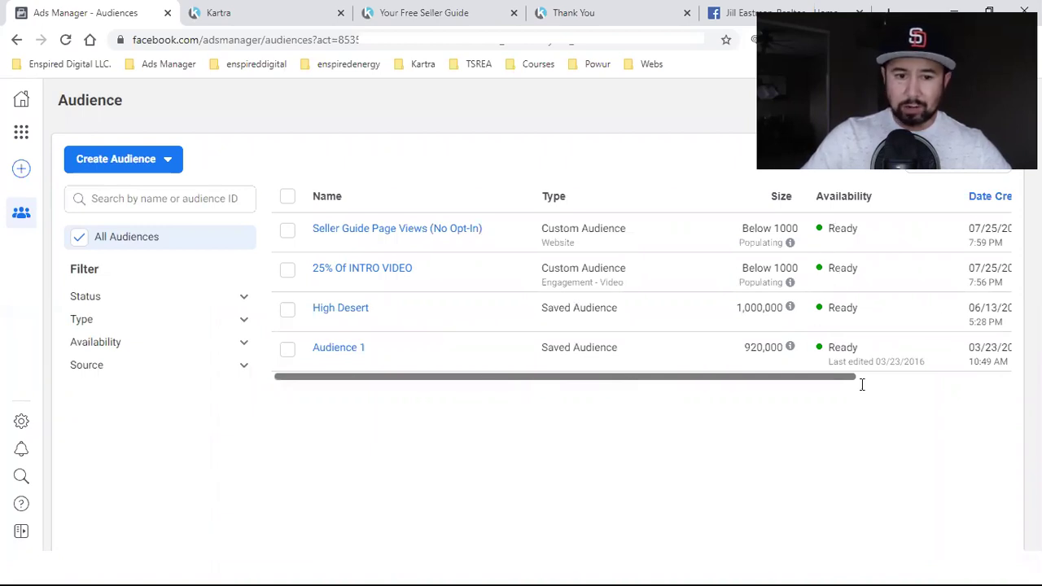
left_click(126, 164)
- Start a new website custom audience and copy the thank-you page URL for it
left_click(118, 195)
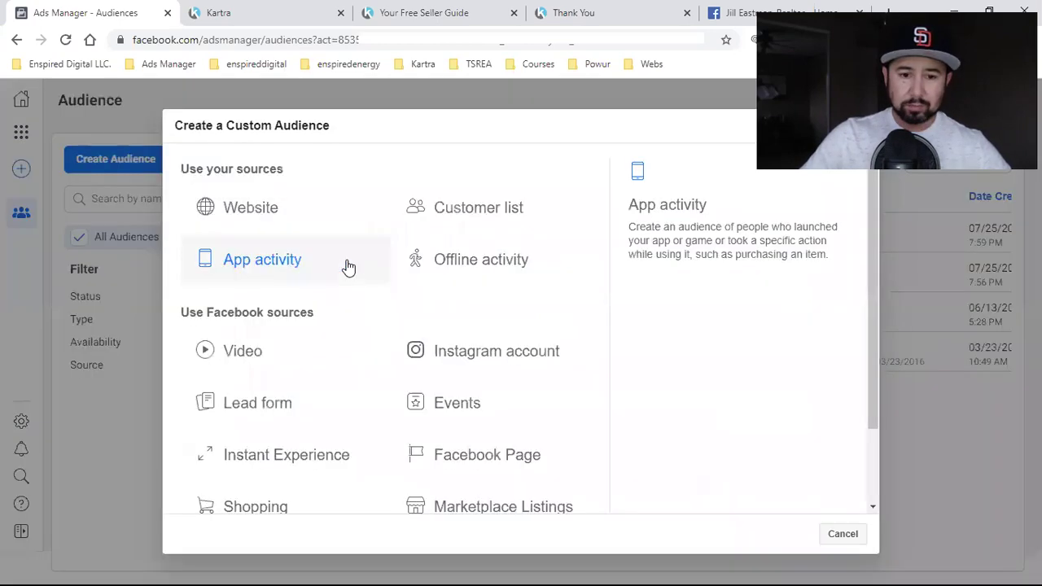
left_click(268, 214)
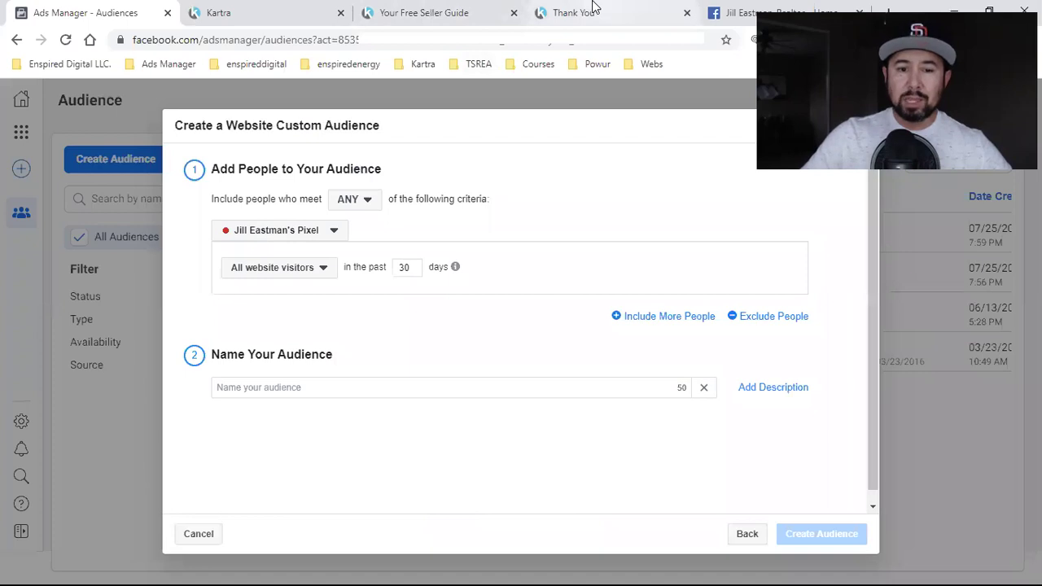
left_click(593, 6)
left_click(254, 38)
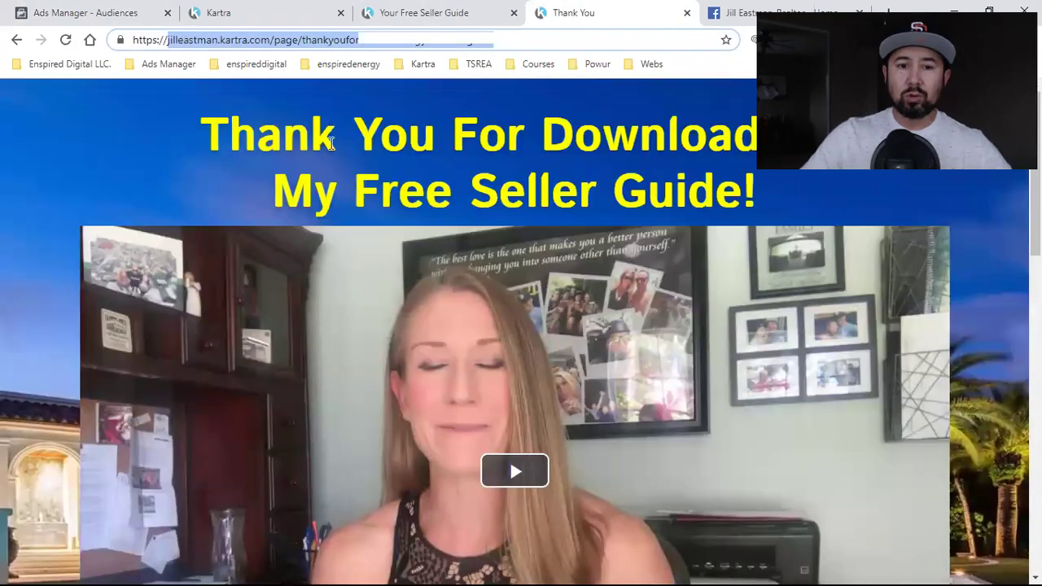
left_click(170, 39)
left_click_drag(170, 40, 593, 62)
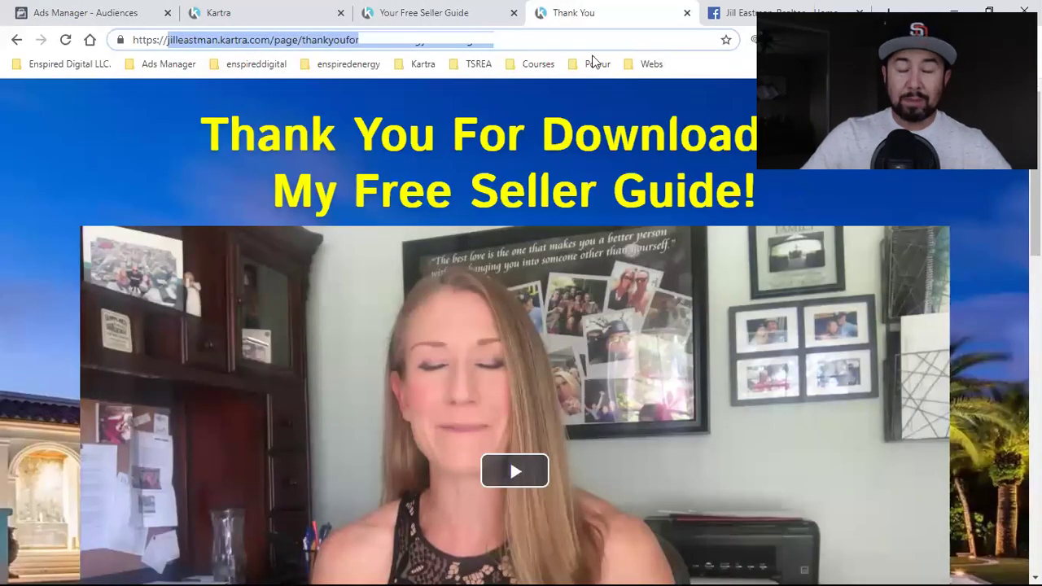
right_click(246, 41)
left_click(277, 126)
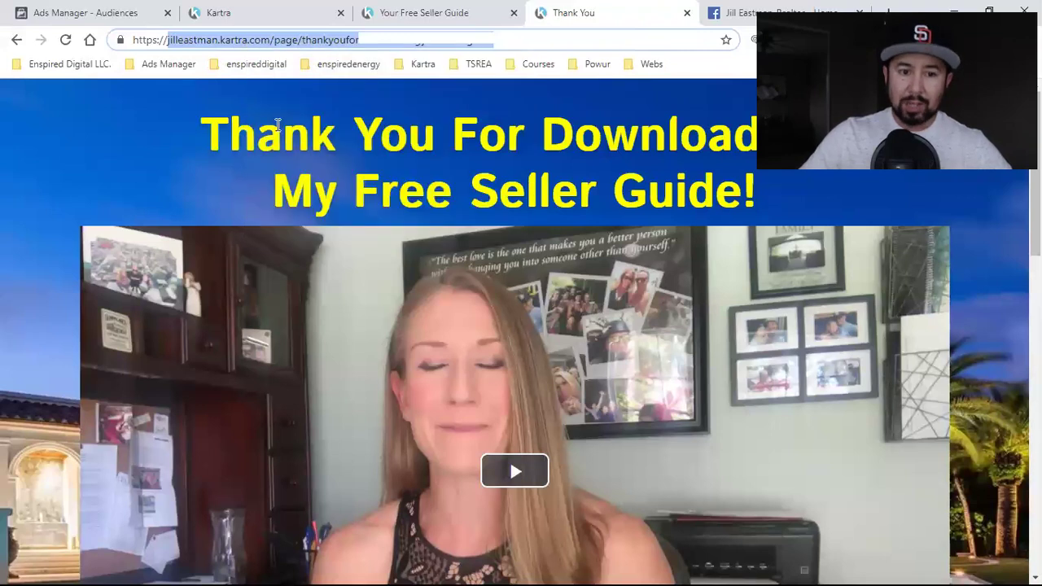
left_click(425, 169)
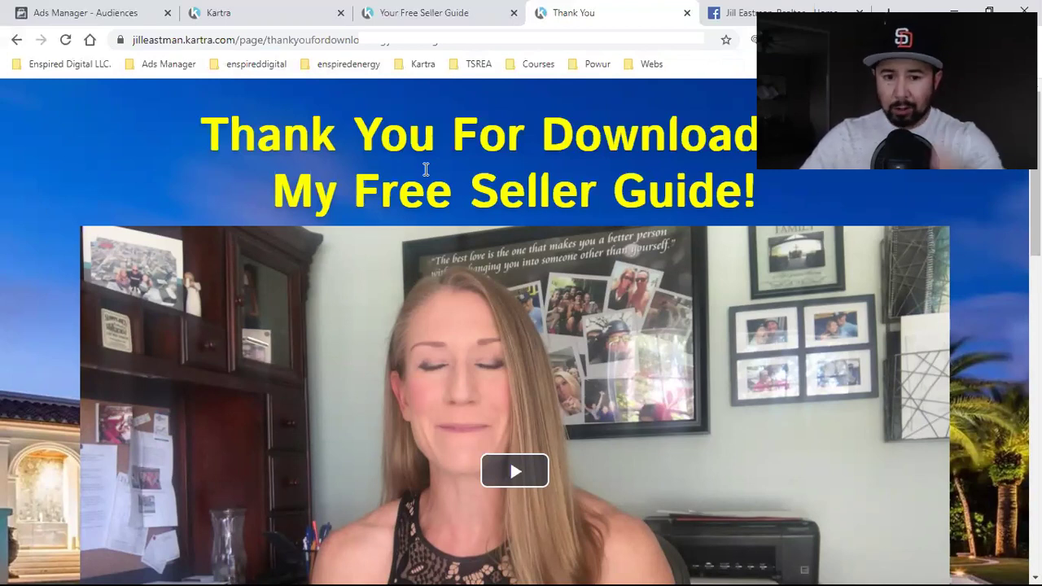
left_click(100, 12)
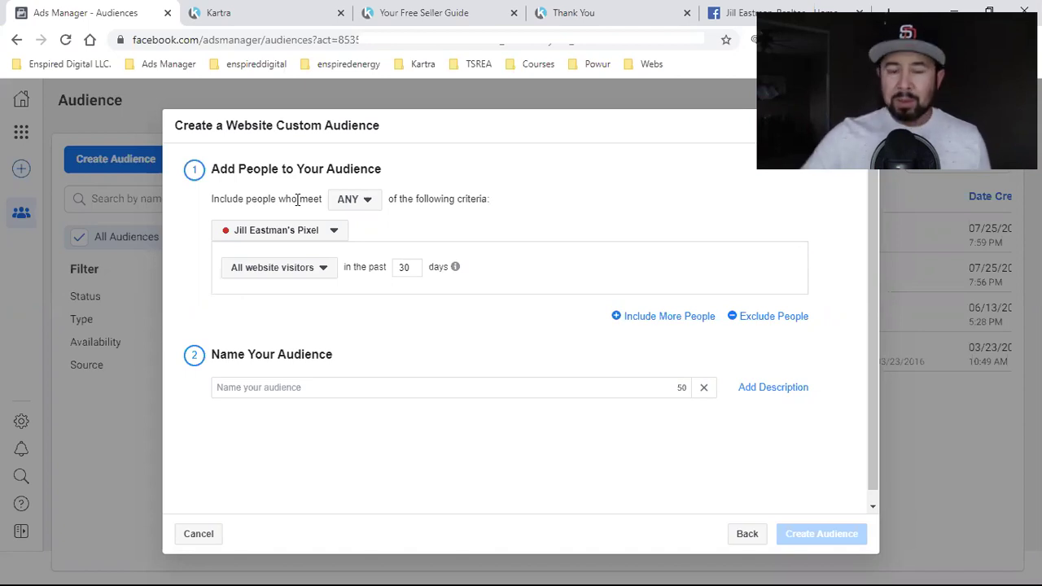
- Compare the seller guide opt-in and thank-you pages, then show the website-visitor inclusion options
left_click(455, 12)
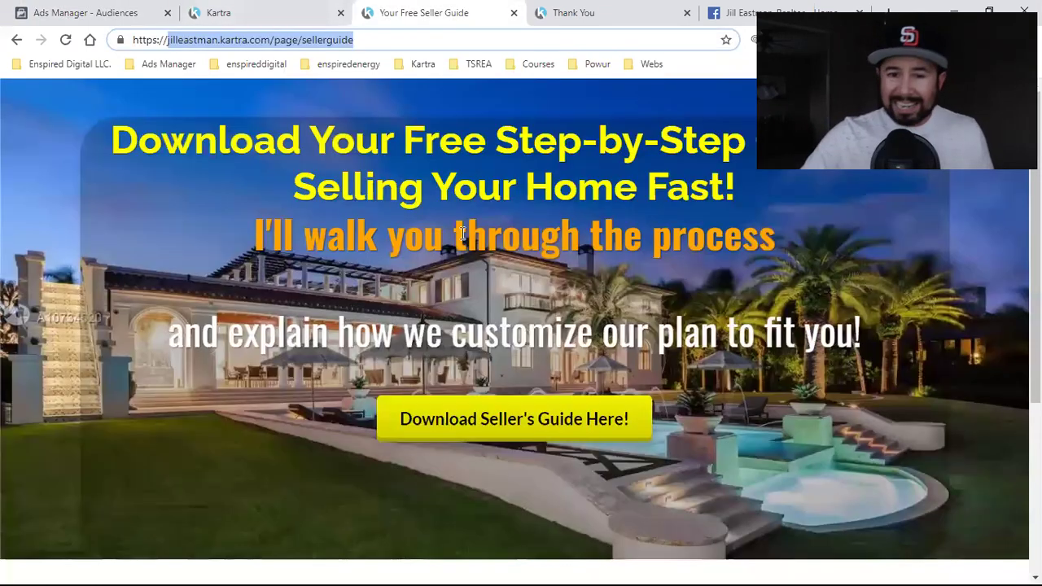
left_click(554, 10)
left_click(469, 11)
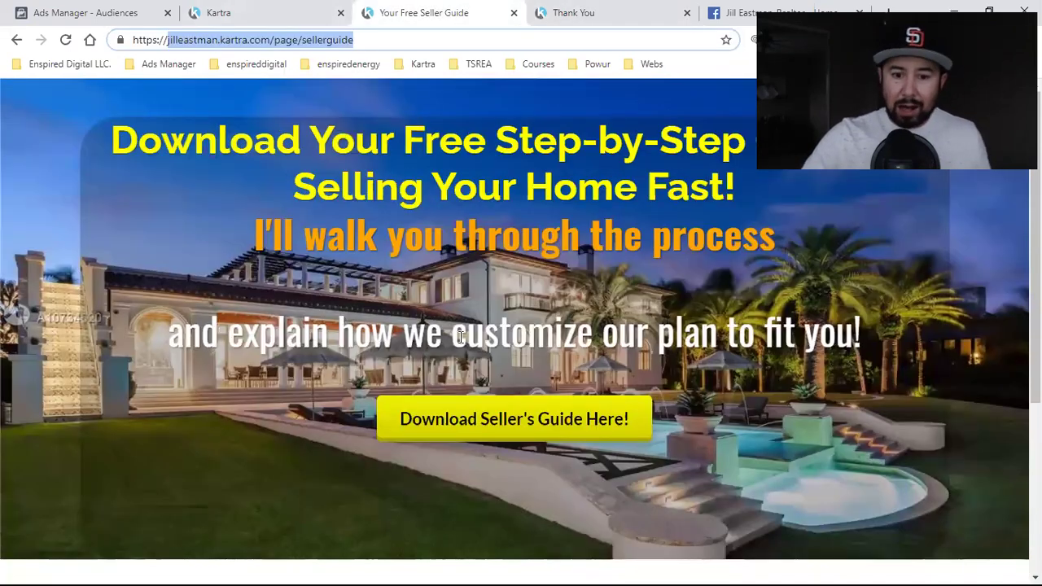
left_click(638, 10)
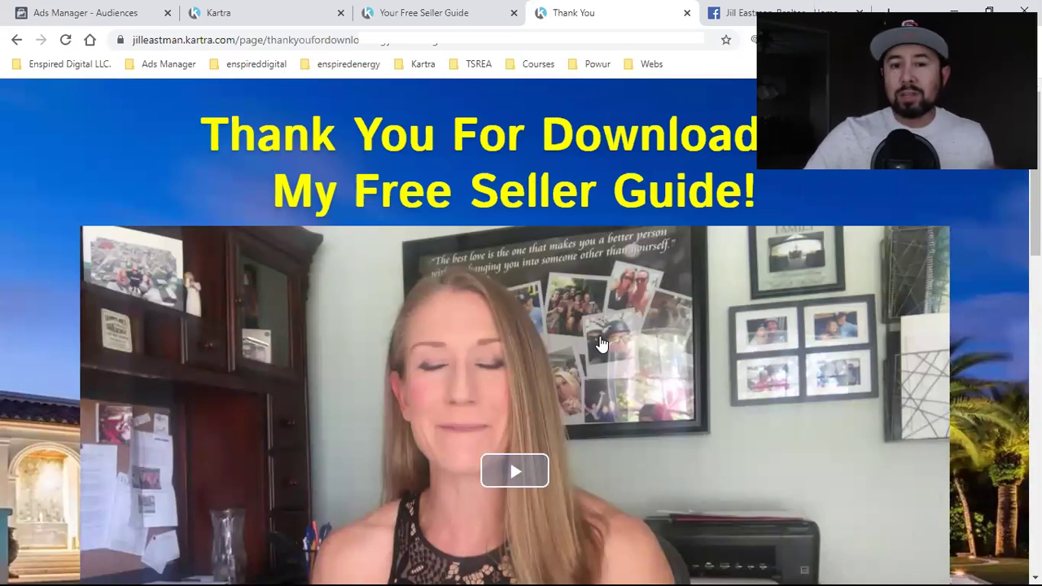
left_click(88, 12)
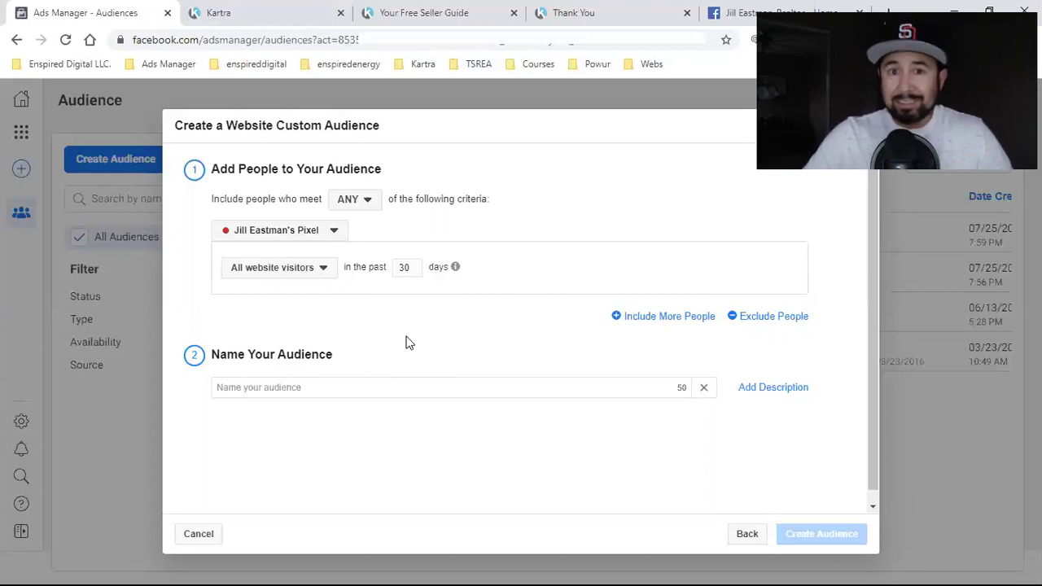
left_click(280, 275)
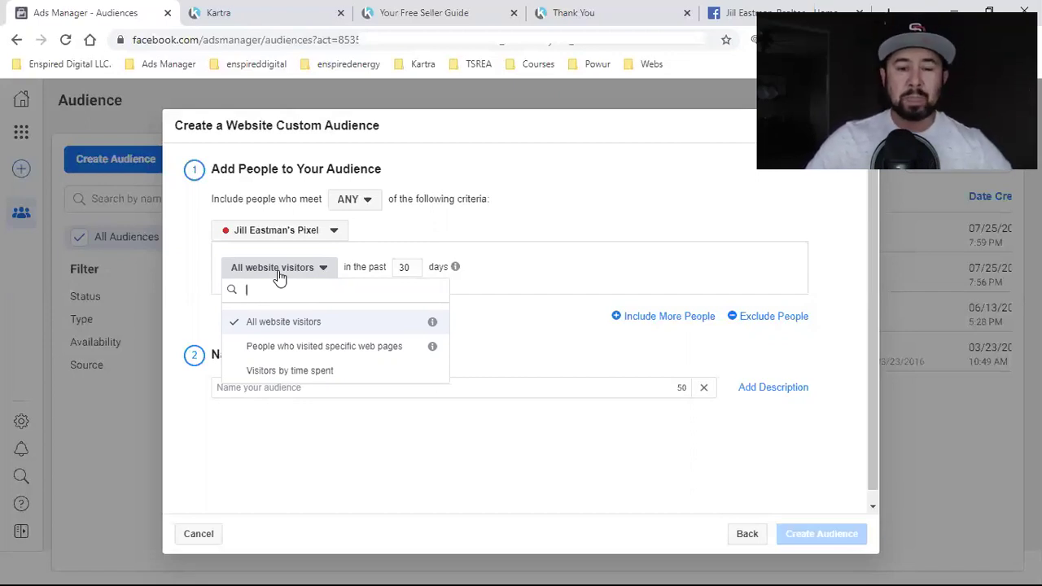
- Include only visitors of the pasted thank-you page URL over the past 180 days
left_click(308, 346)
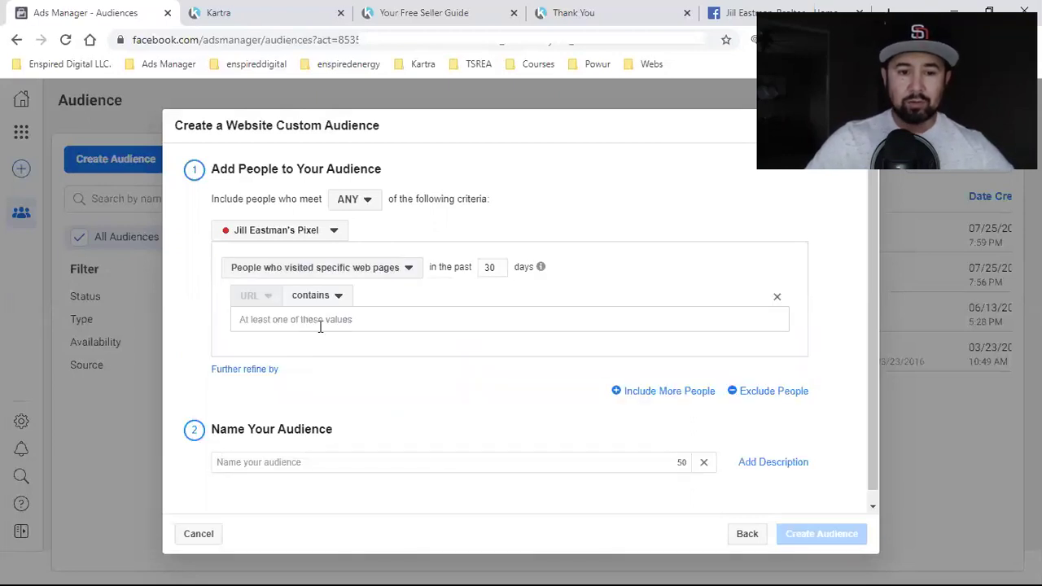
left_click(334, 322)
key("ctrl+v")
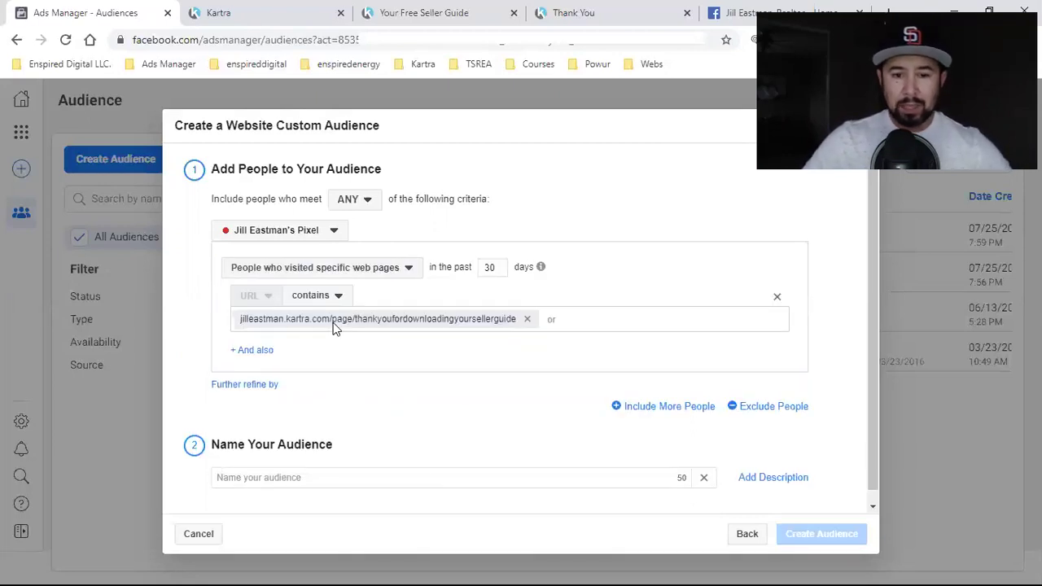
double_click(490, 266)
type("180")
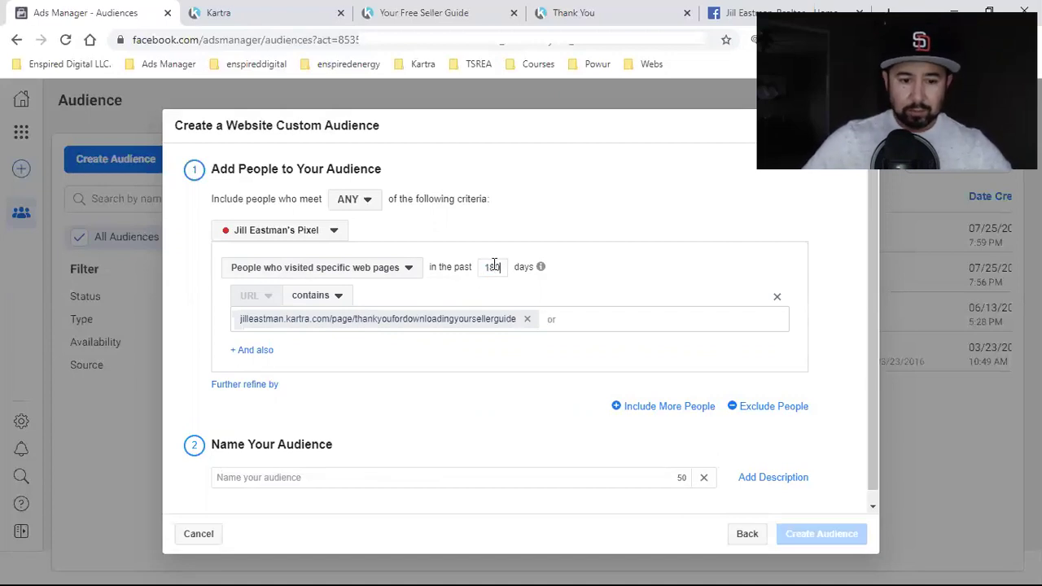
- Name the audience 'Seller Guide Leads', create it, and dismiss the confirmation
scroll(407, 366, "down", 1)
left_click(306, 466)
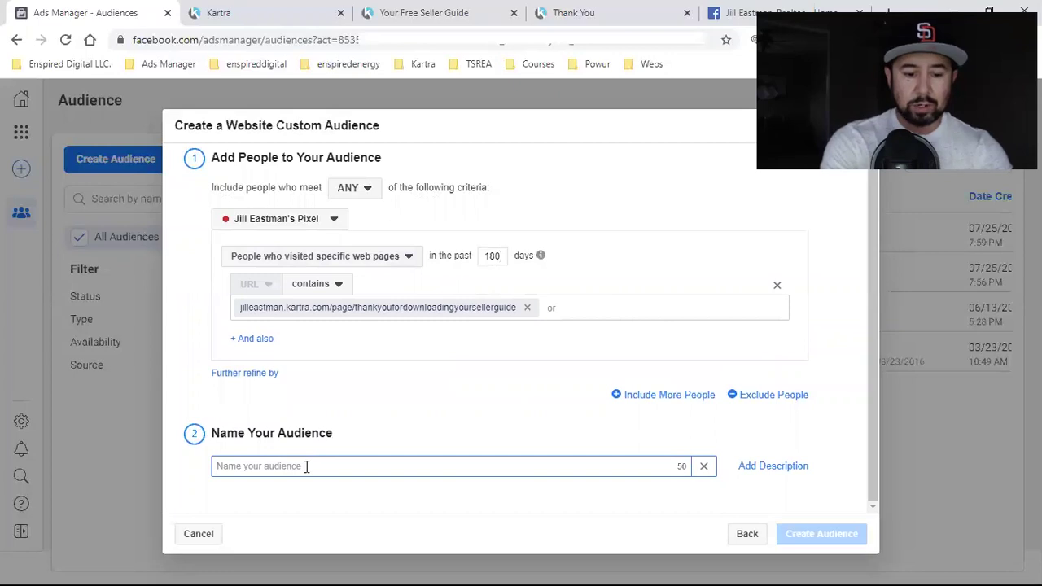
type("Seller Guide Leads")
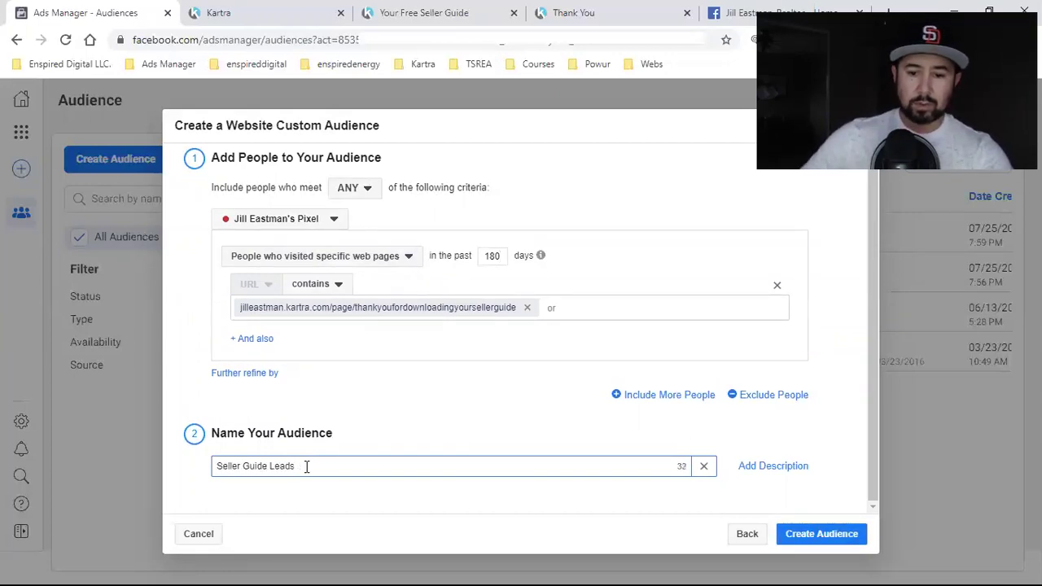
left_click(850, 533)
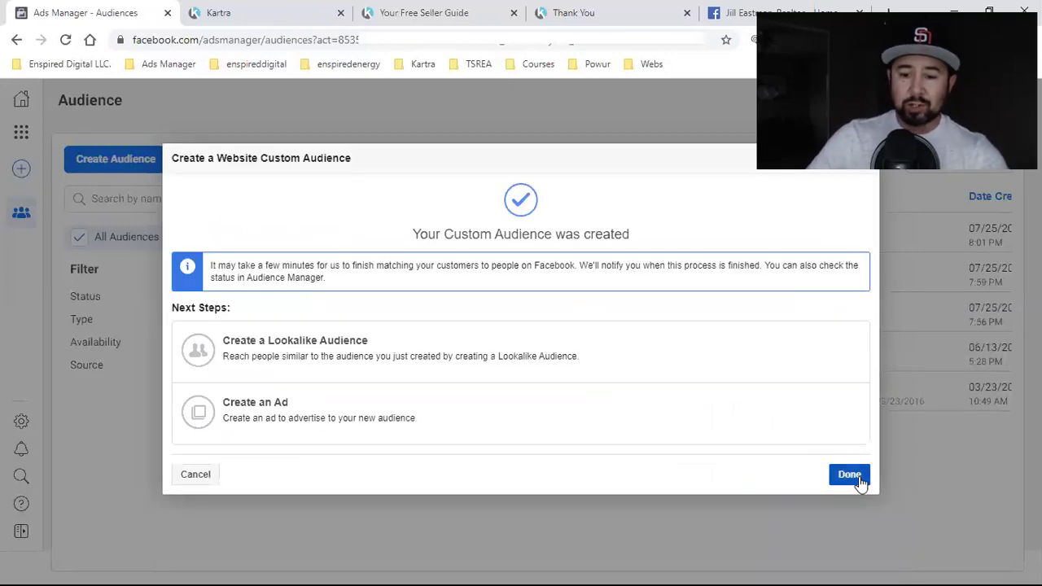
left_click(851, 475)
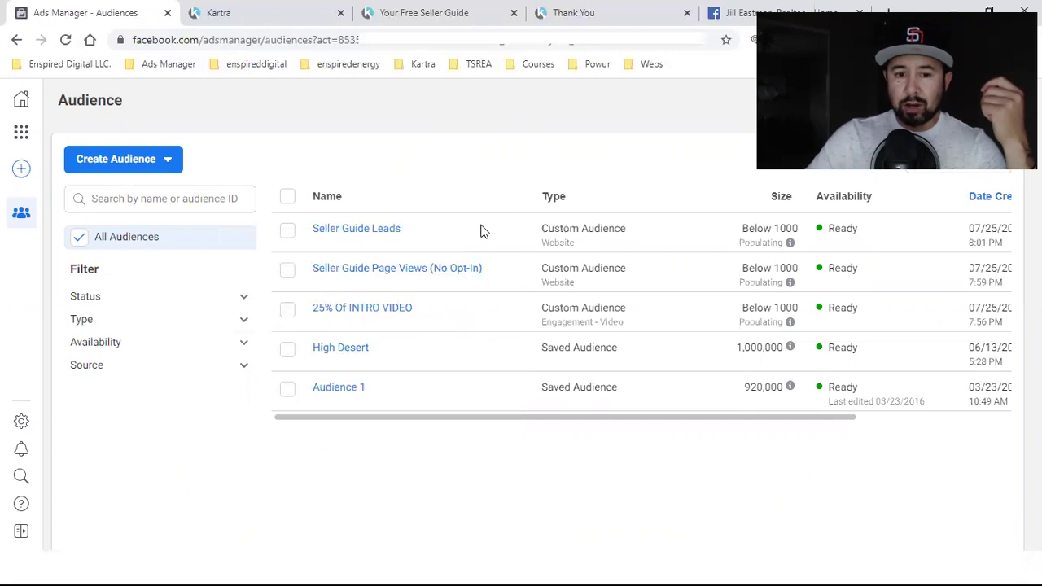
mouse_move(395, 231)
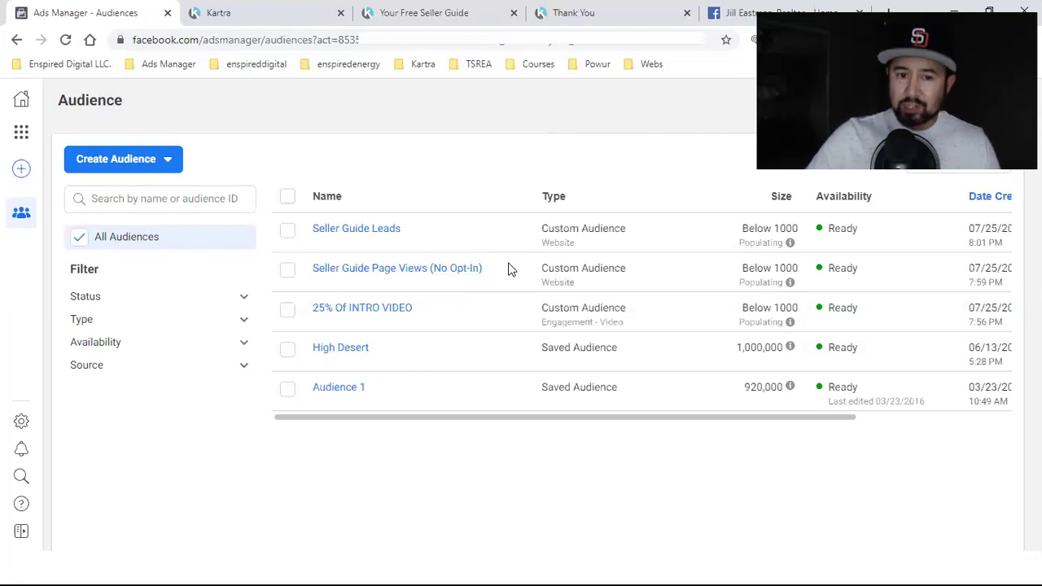
mouse_move(379, 236)
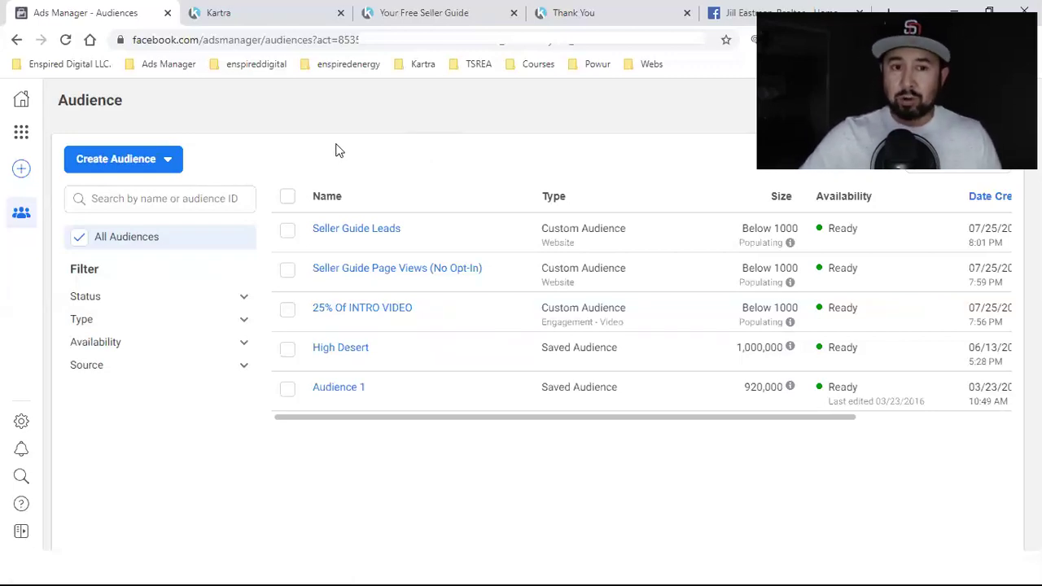
left_click(277, 10)
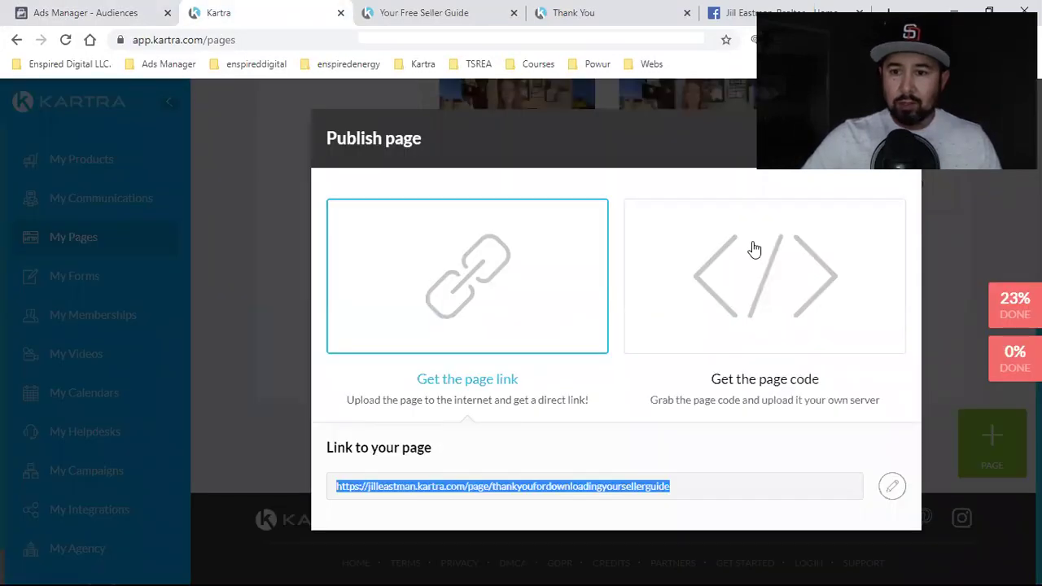
key("Escape")
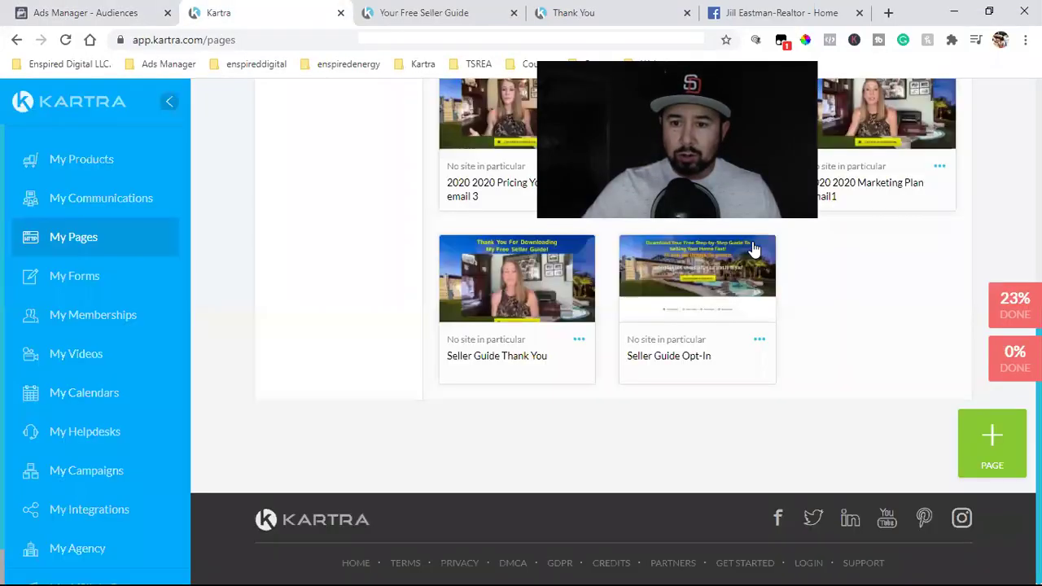
scroll(890, 279, "up", 5)
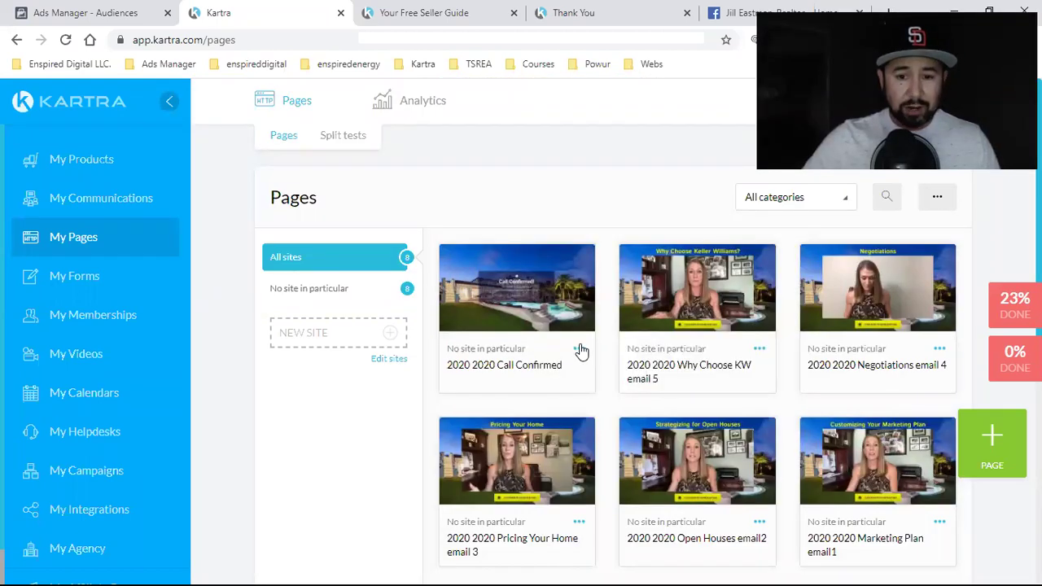
left_click(580, 349)
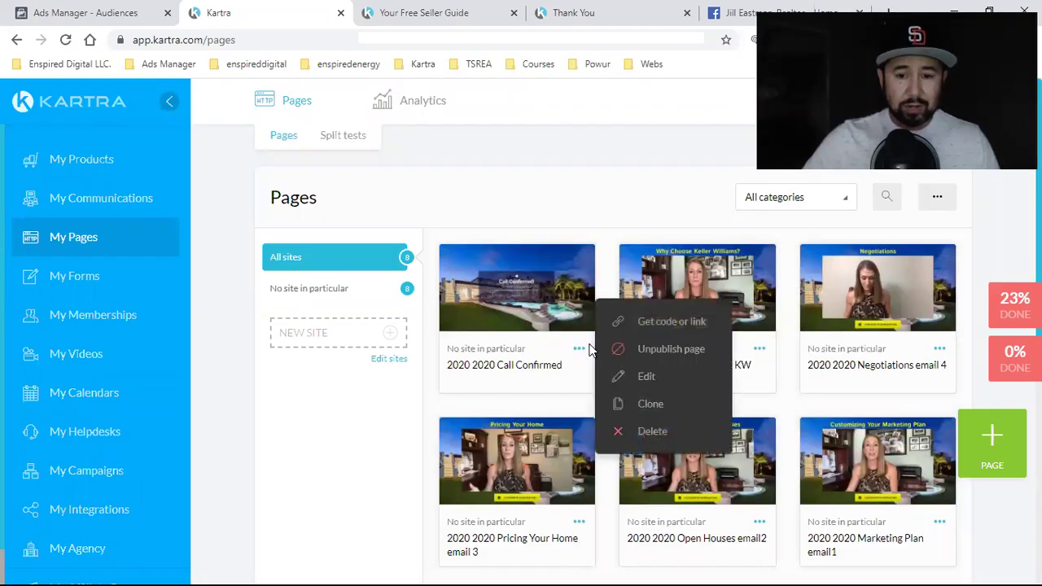
left_click(671, 322)
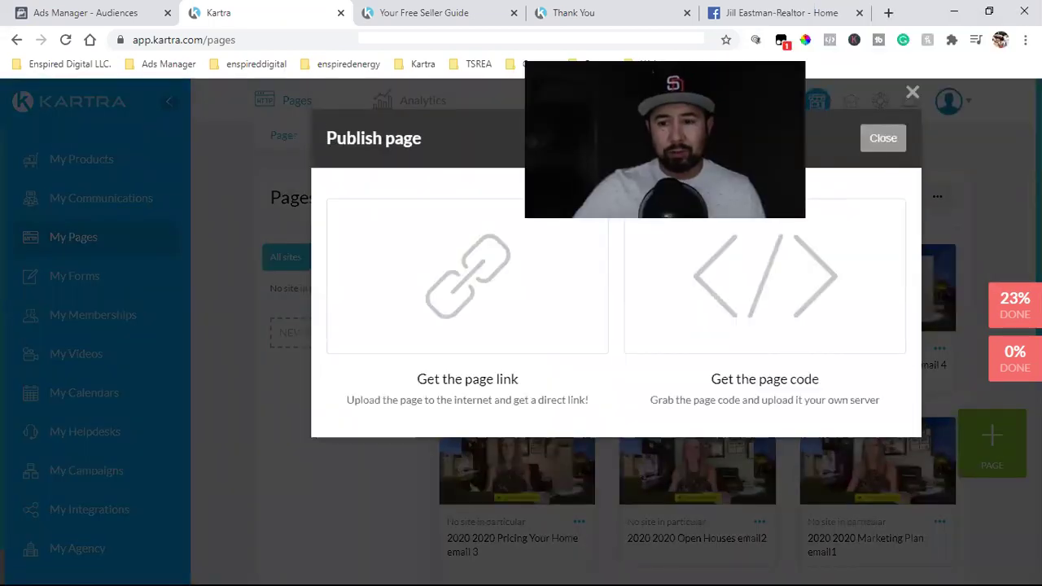
left_click(876, 138)
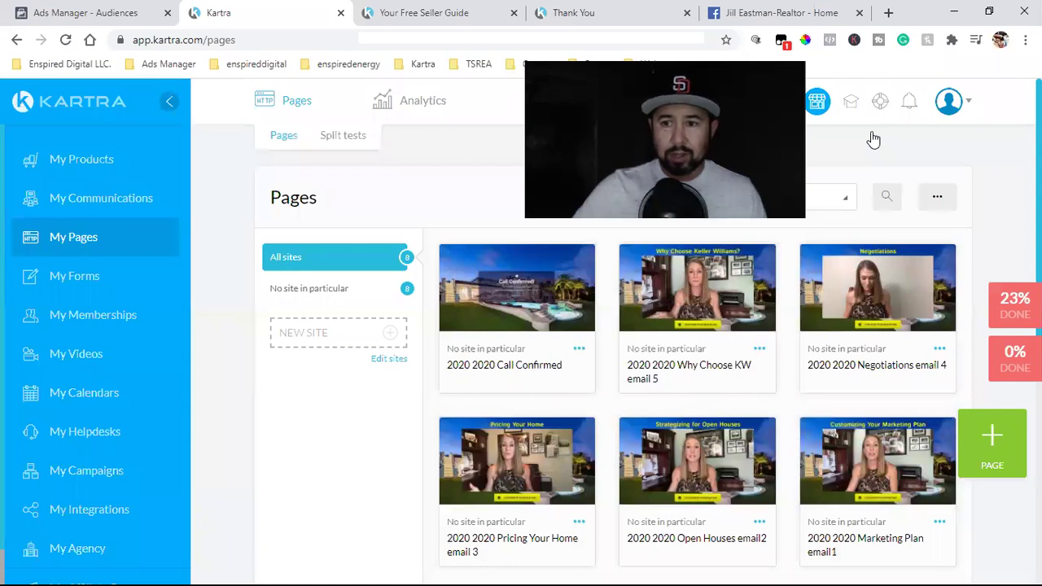
mouse_move(633, 259)
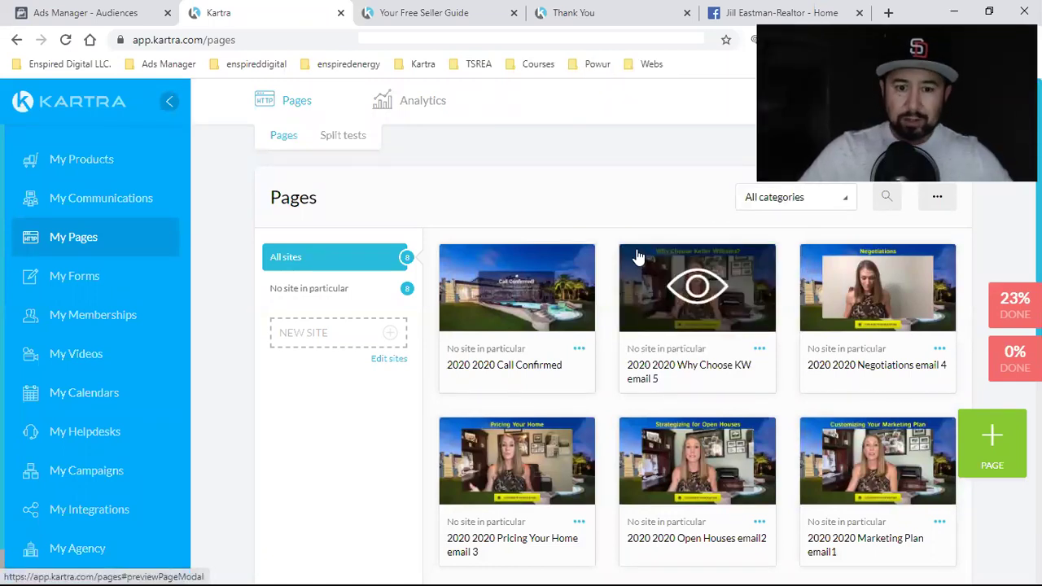
mouse_move(525, 305)
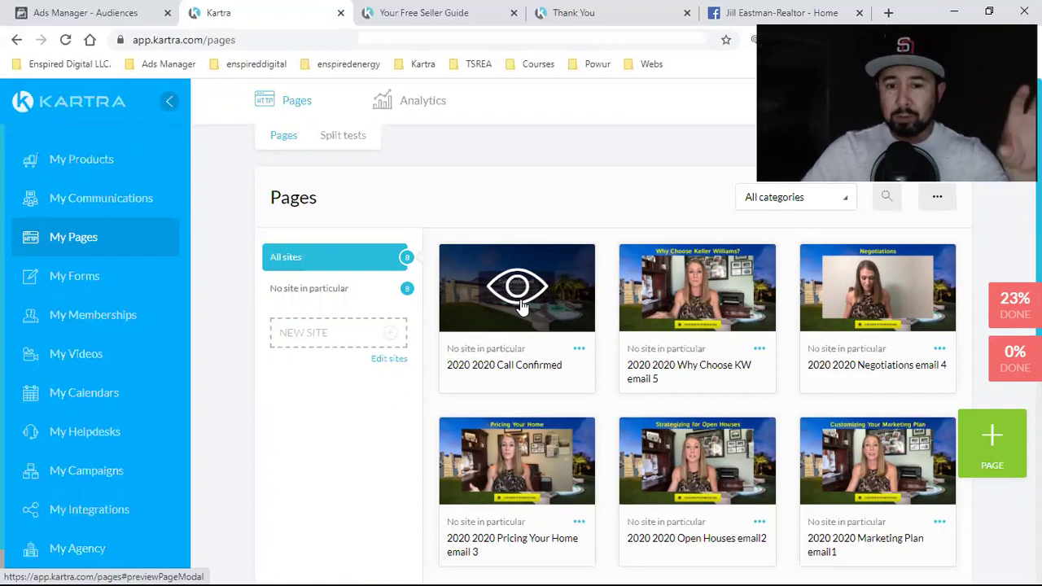
triple_click(509, 366)
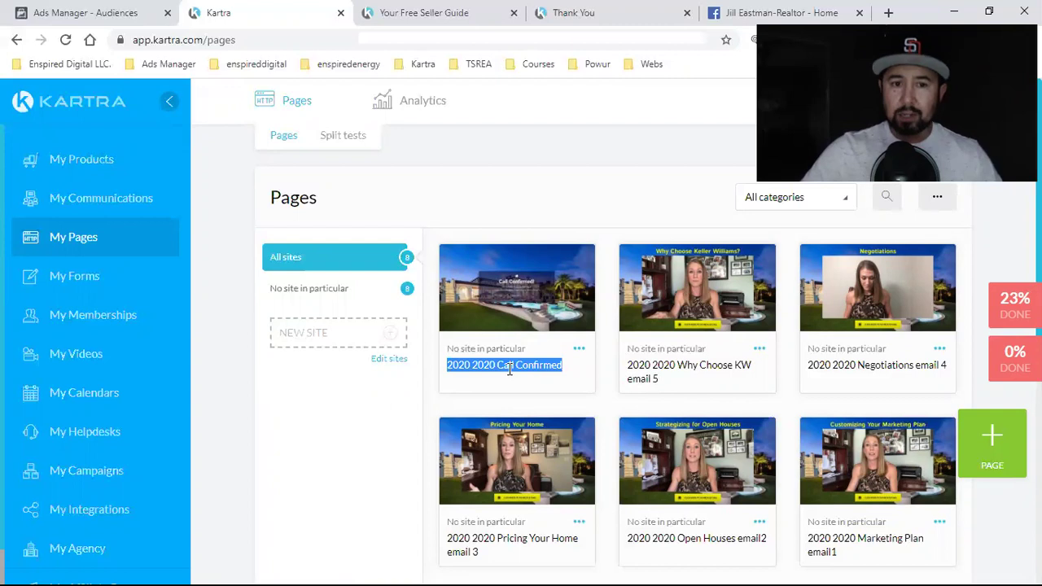
key("ctrl+shift+Tab")
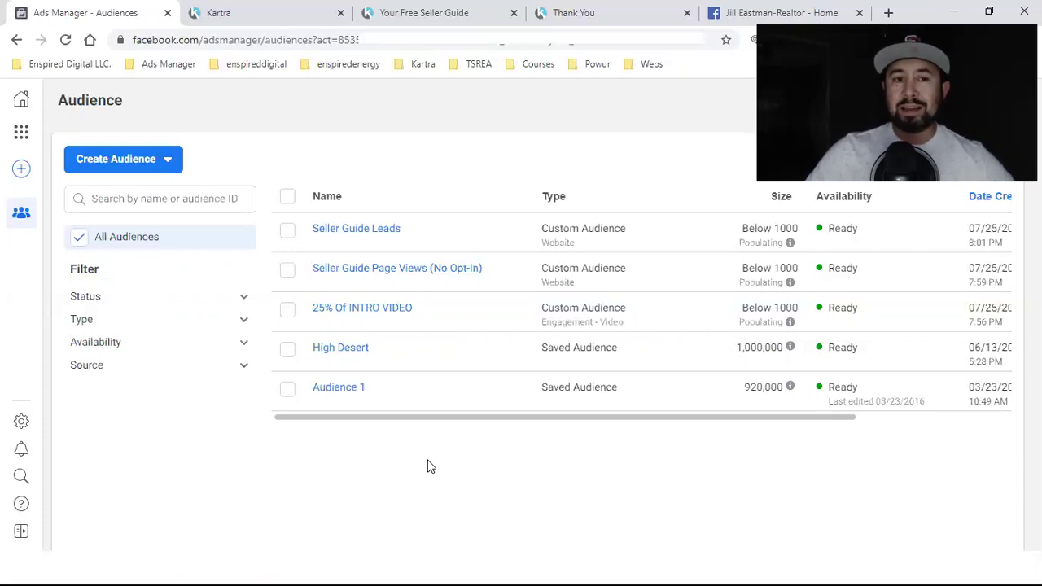
- Switch from the audiences list to the Ads Manager campaigns view via Shortcuts
left_click(21, 131)
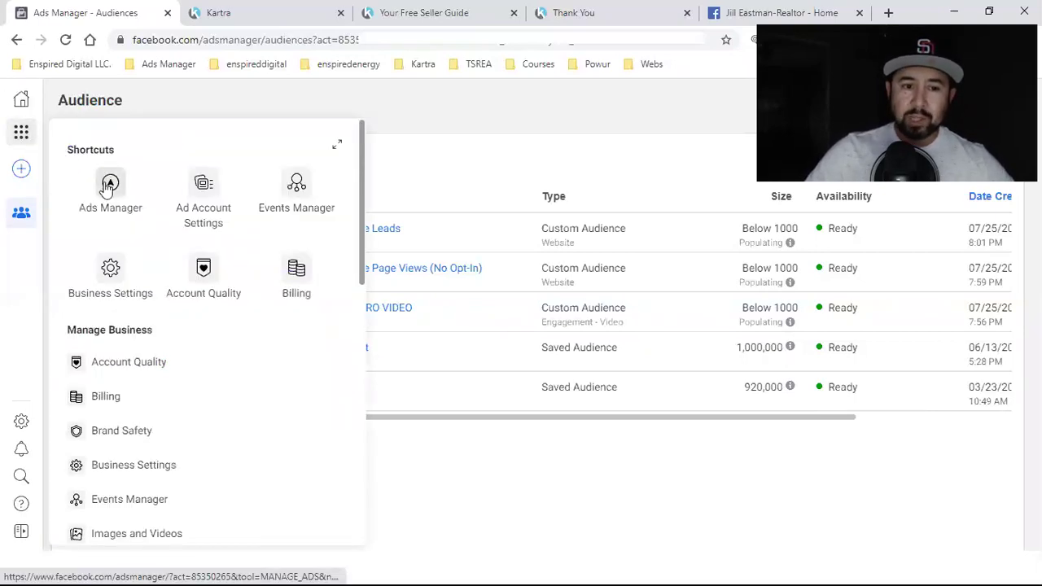
left_click(108, 185)
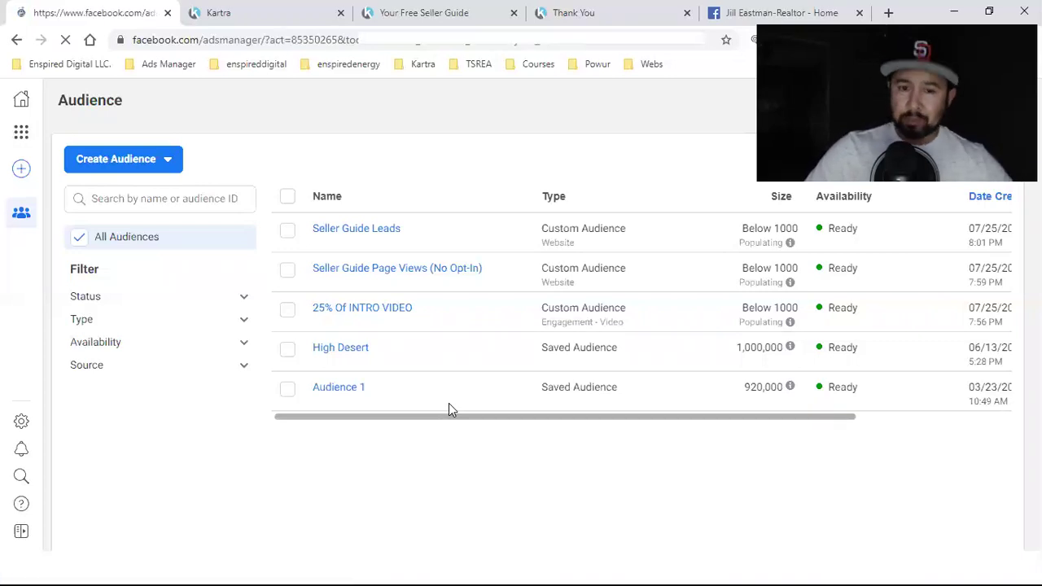